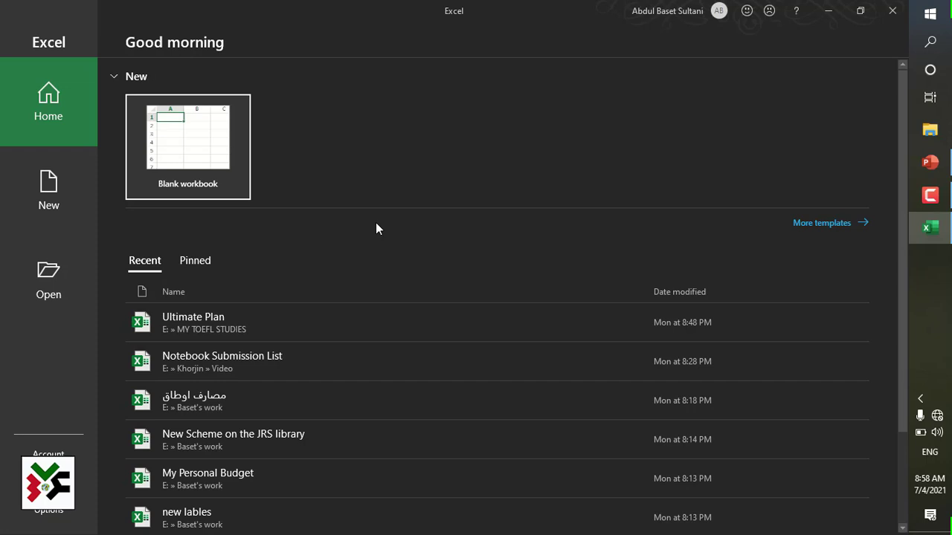
Create a blank workbook and close Excel
click(212, 121)
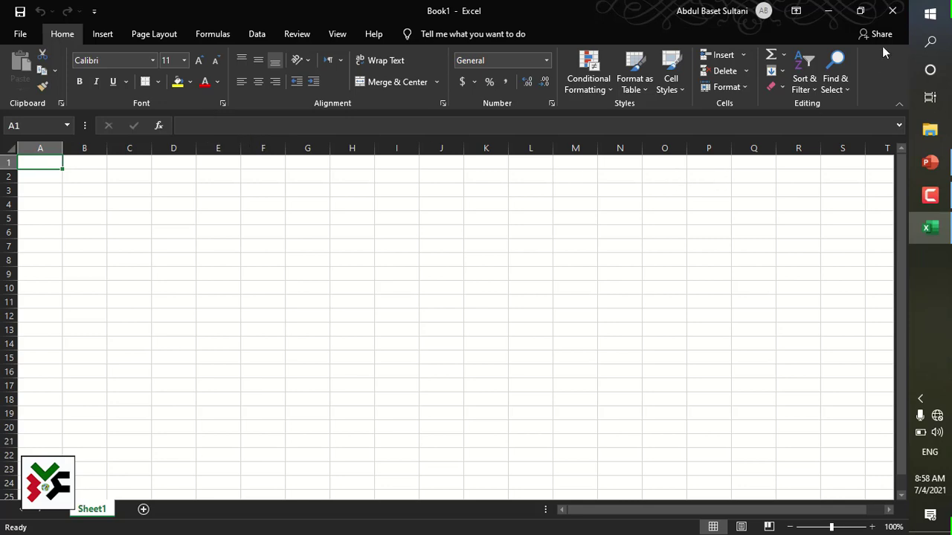
click(893, 11)
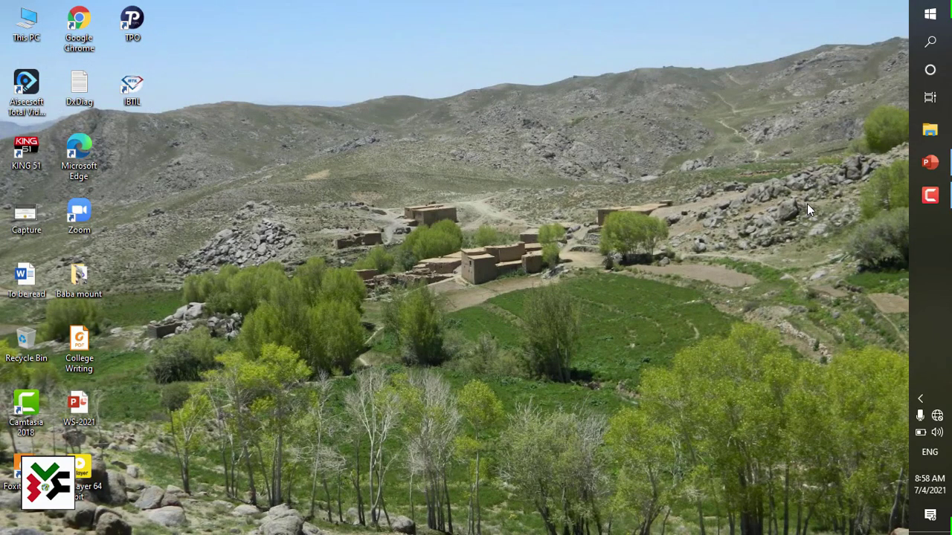
Switch to the Camtasia recorder, stop the screen recording, and preview the first few seconds of the captured clip
click(930, 198)
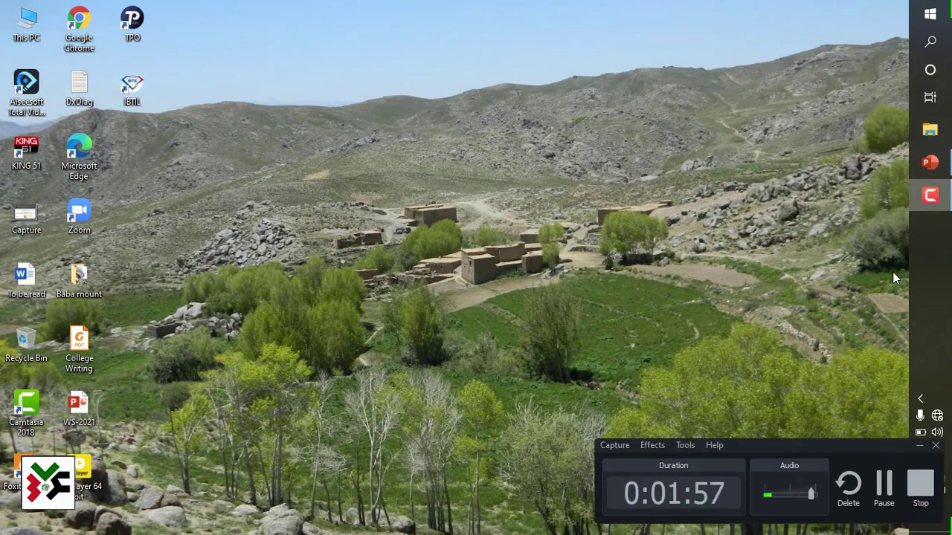
click(886, 503)
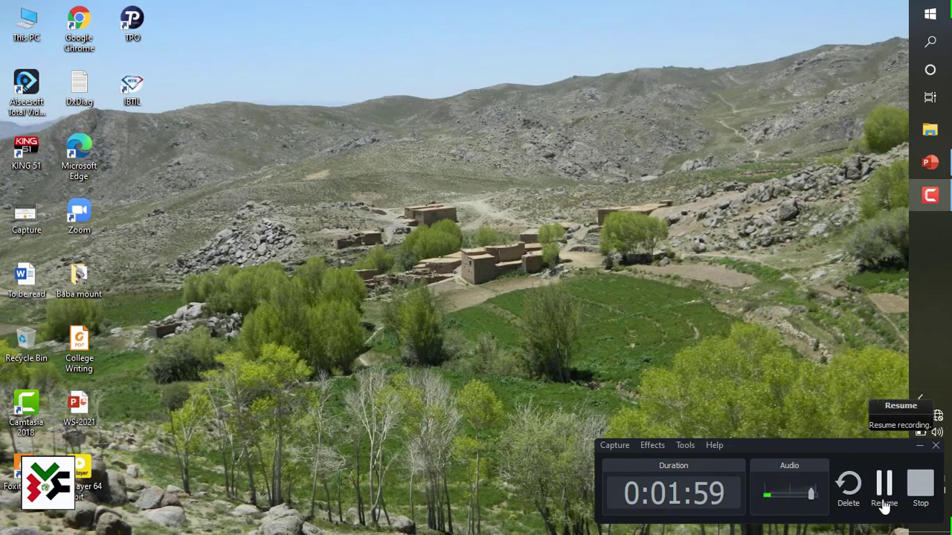
click(920, 504)
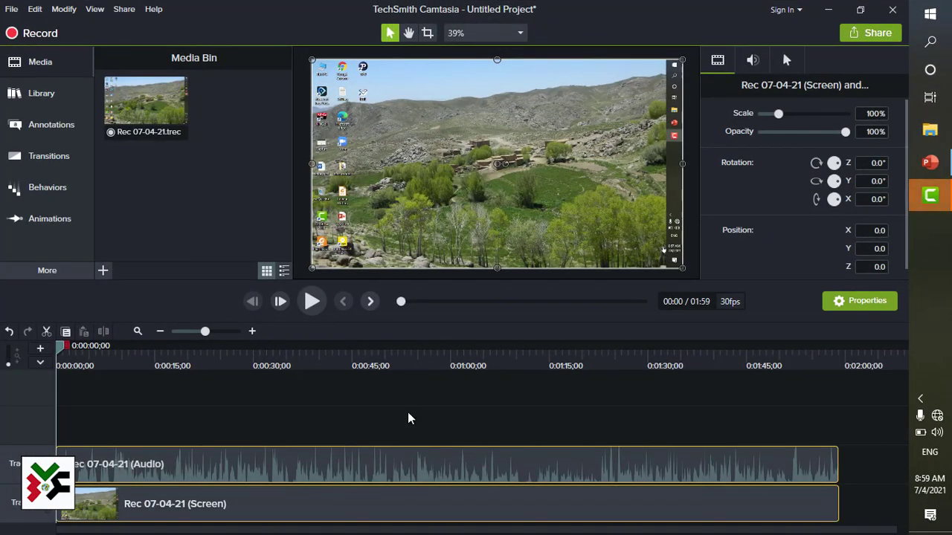
click(313, 307)
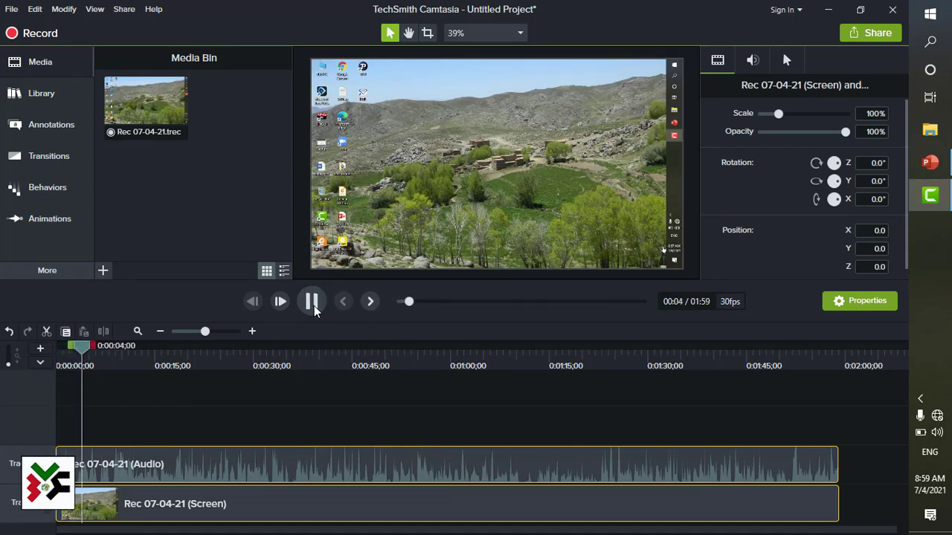
click(312, 303)
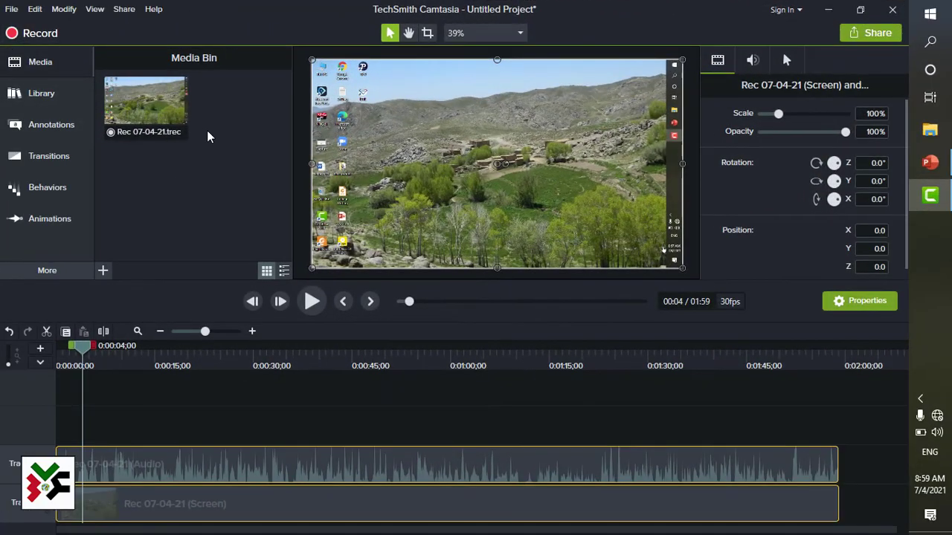
Add the House-07 building icon from the library to the canvas and shrink it to about 36% at about X -225, Y -67
click(42, 95)
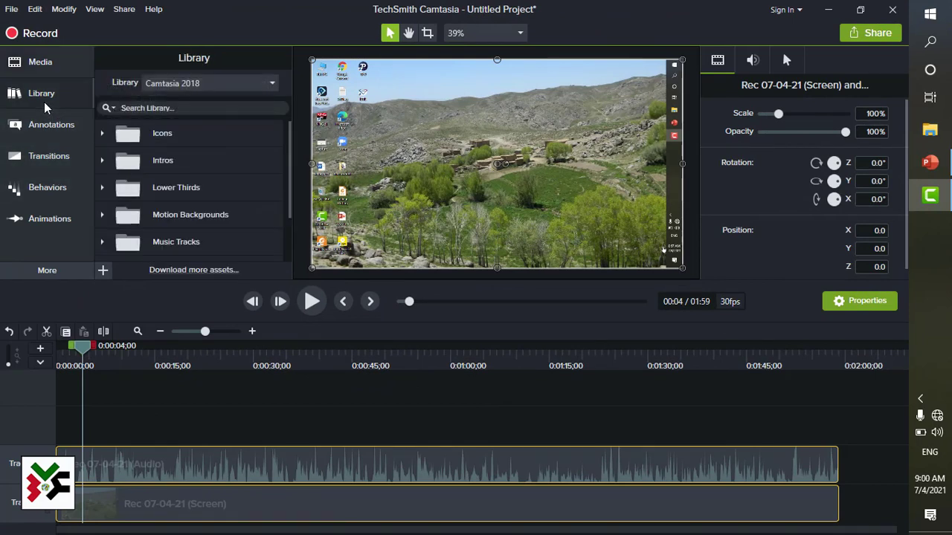
click(103, 135)
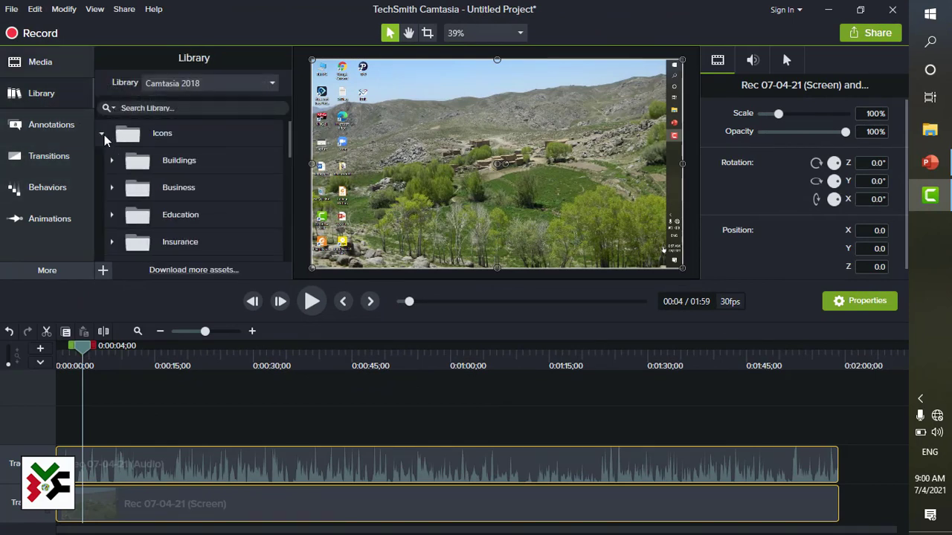
click(212, 170)
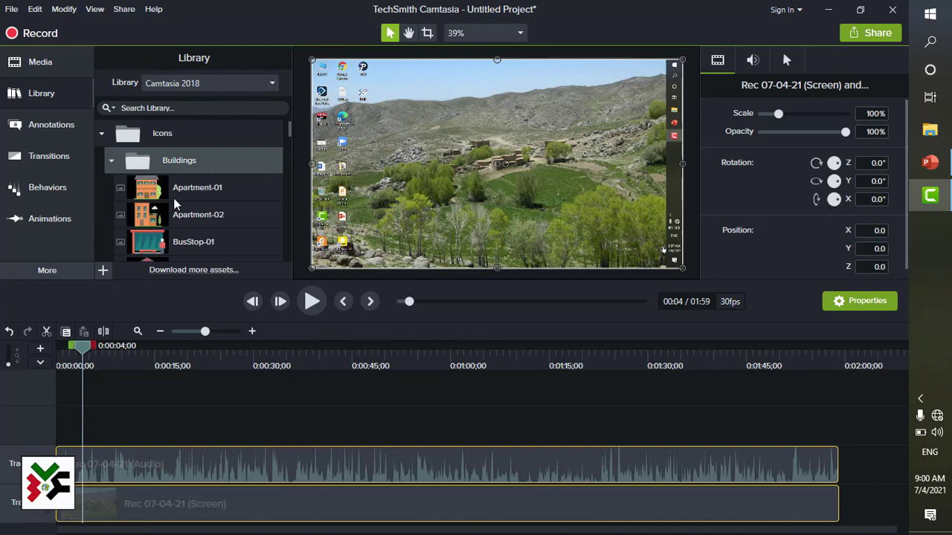
scroll(290, 148, down, 3)
scroll(290, 147, down, 5)
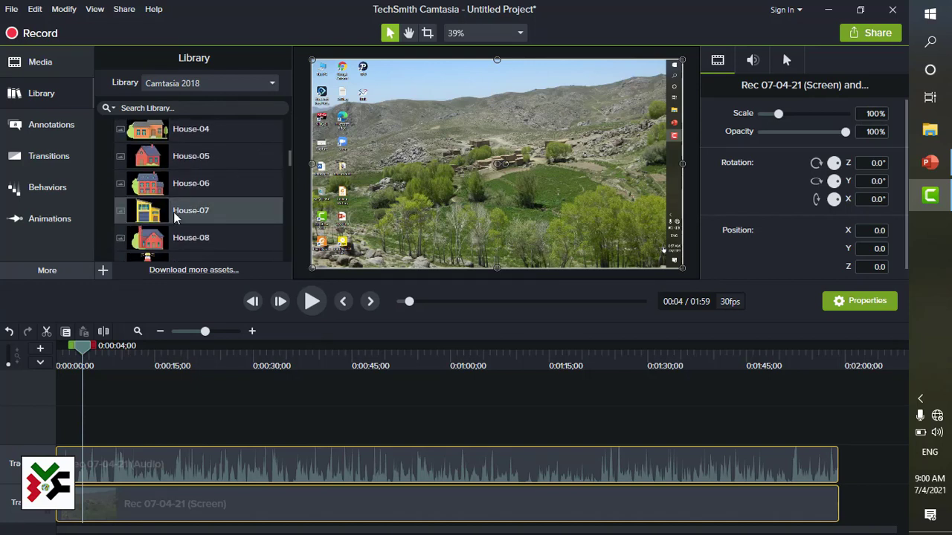
drag(176, 214, 491, 190)
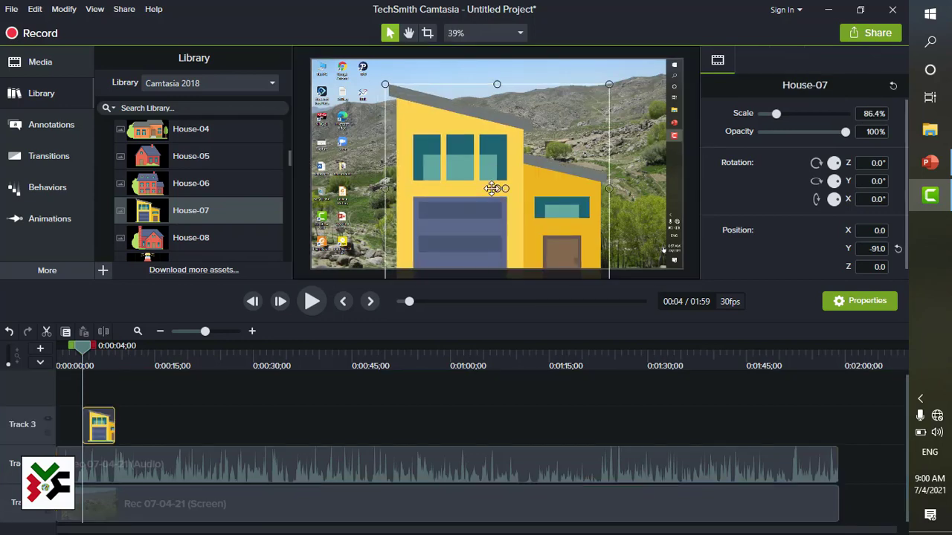
drag(609, 86, 448, 165)
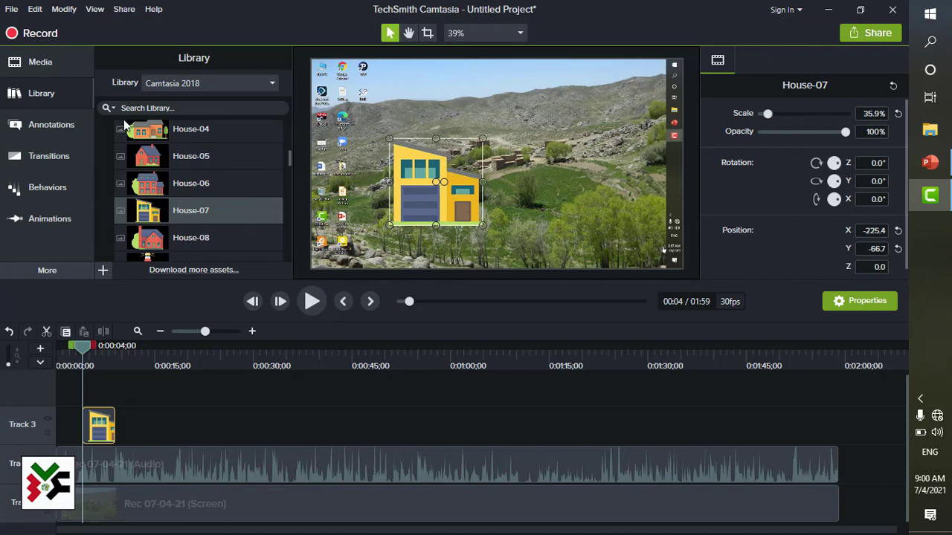
Add the linewipe intro from the library, starting at the beginning of the timeline and aligned to fill the whole canvas
drag(290, 163, 283, 127)
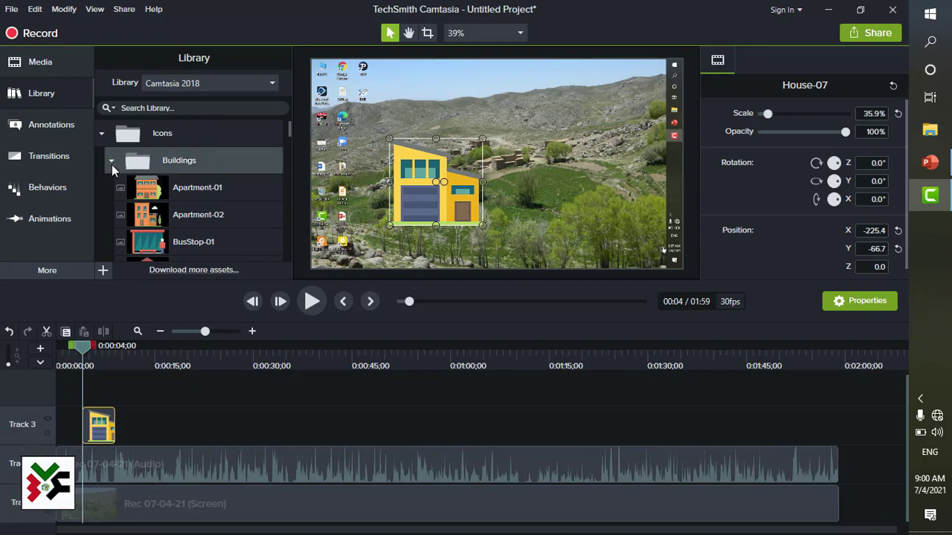
click(100, 131)
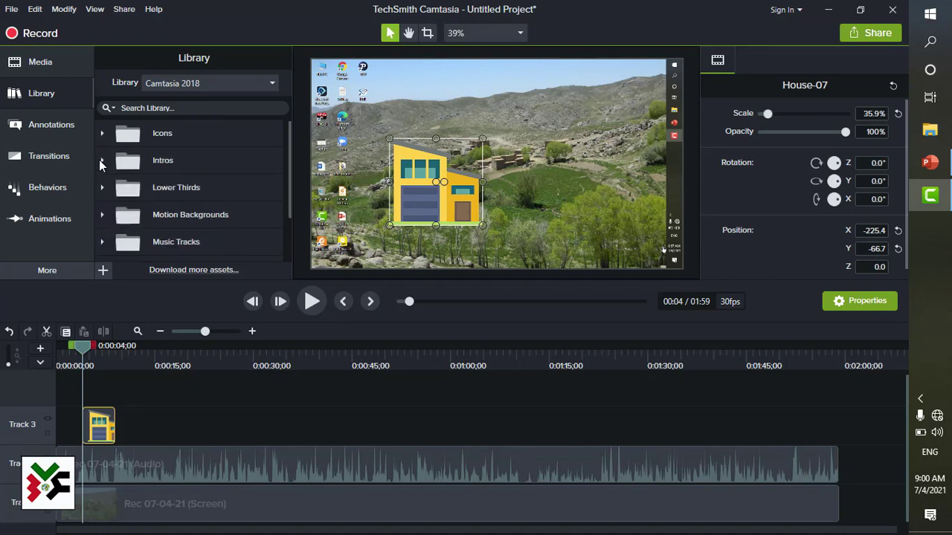
click(102, 161)
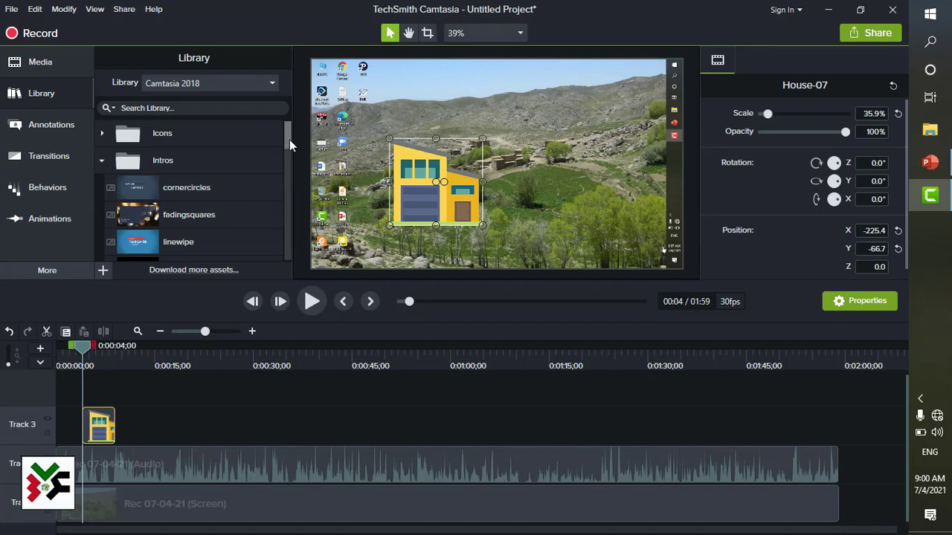
drag(290, 139, 290, 156)
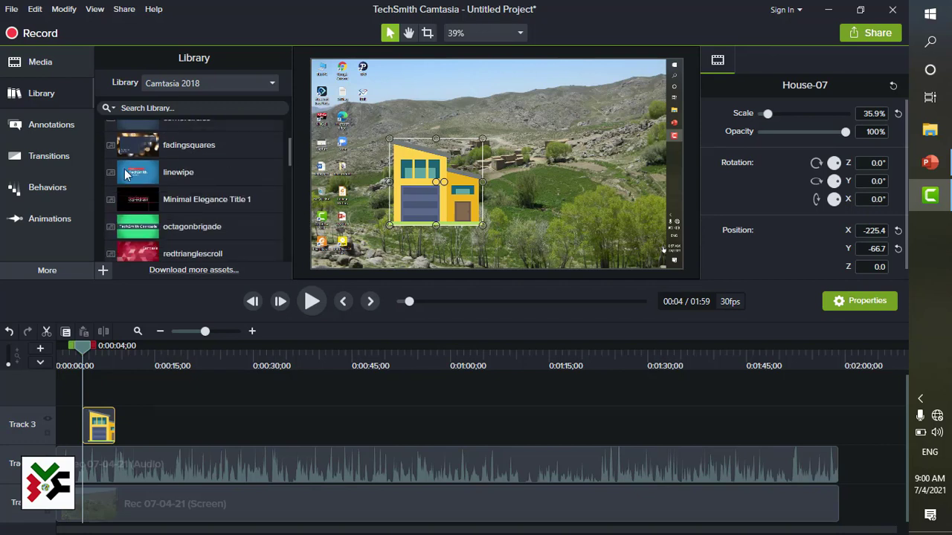
drag(137, 176, 402, 235)
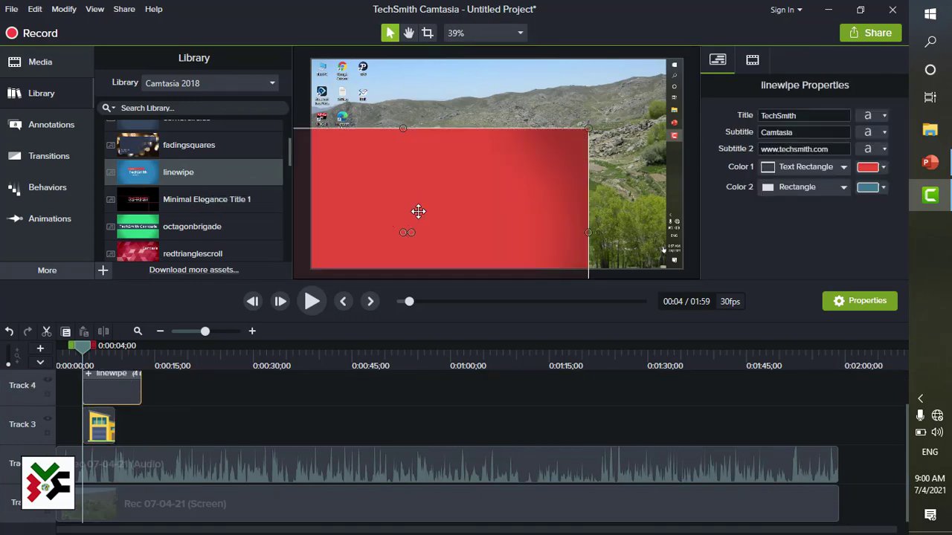
drag(122, 386, 96, 387)
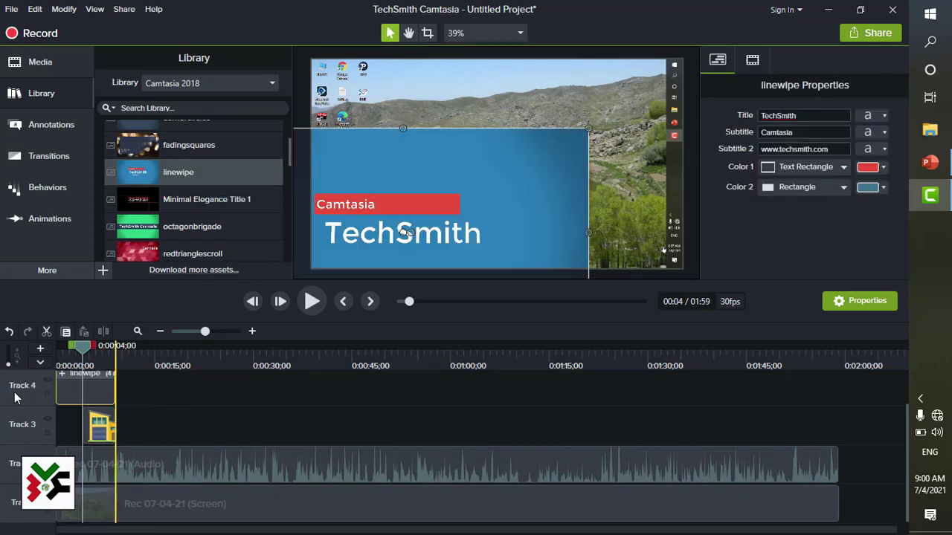
drag(520, 138, 565, 123)
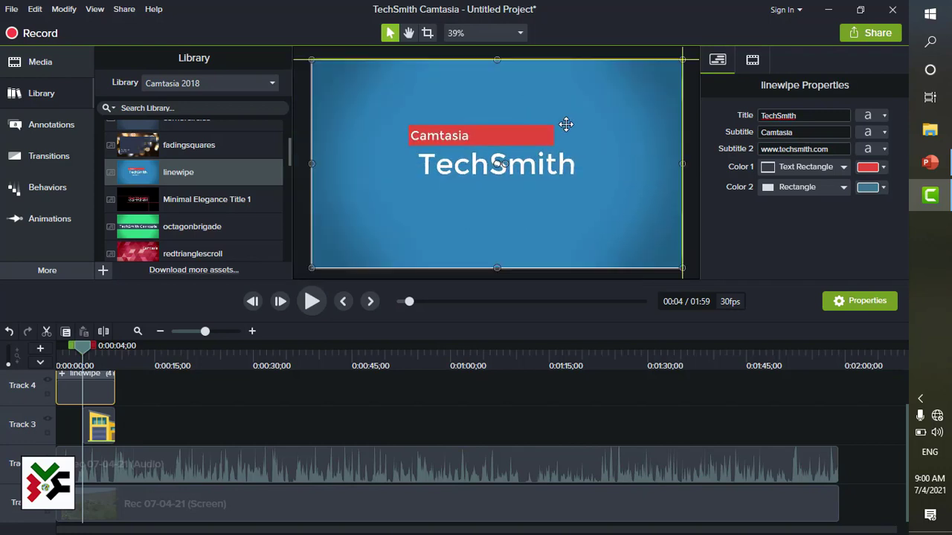
Preview the linewipe intro and select its red Camtasia subtitle callout on the canvas
click(313, 303)
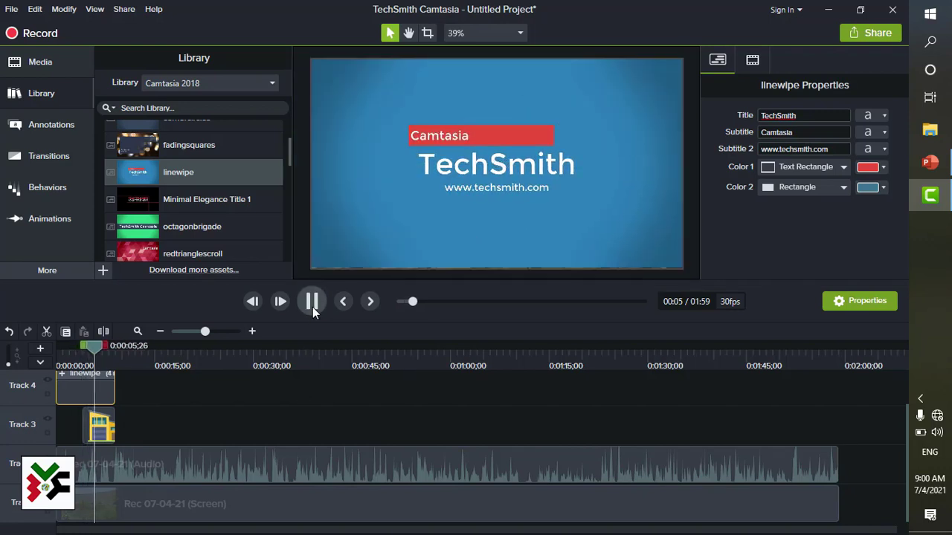
click(312, 305)
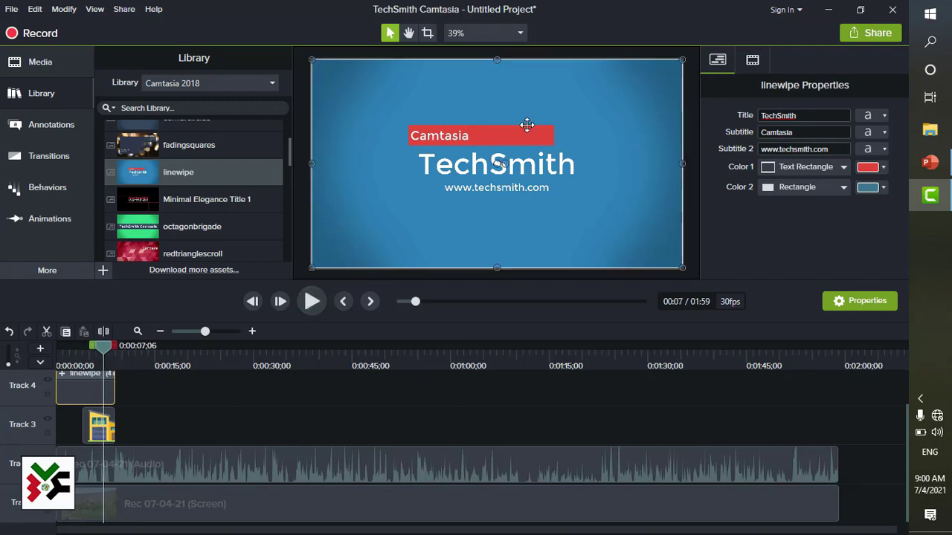
click(481, 133)
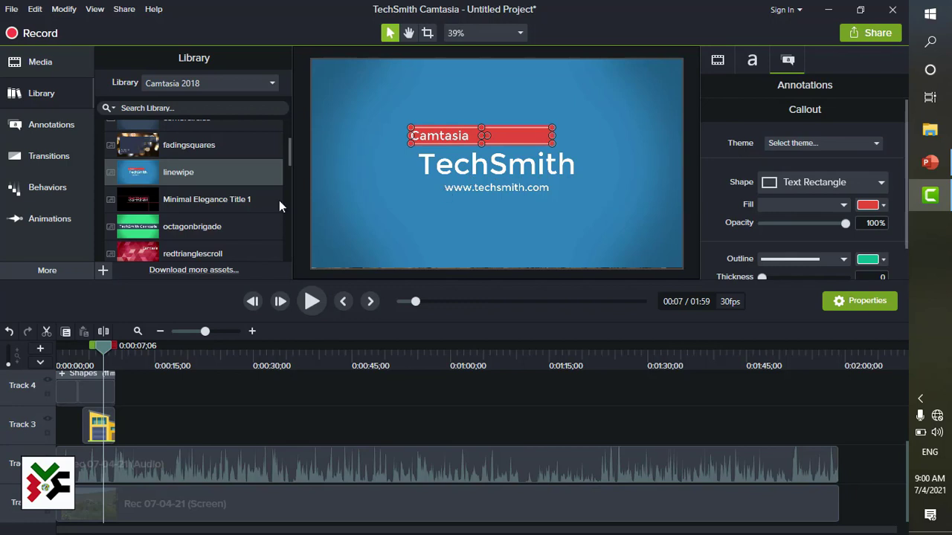
Add the asimpleway music track from the library on a new track starting at the beginning of the timeline, and preview playback
click(190, 205)
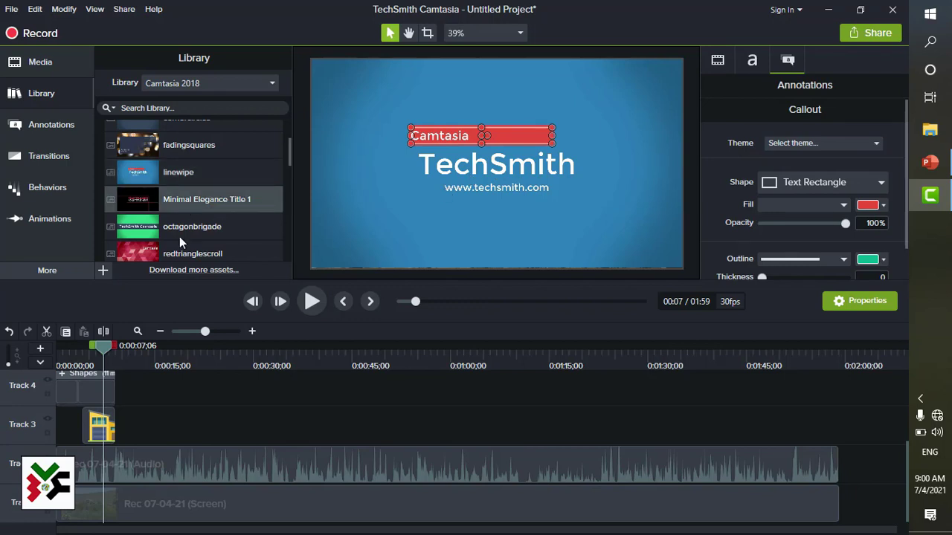
drag(289, 157, 284, 115)
click(103, 162)
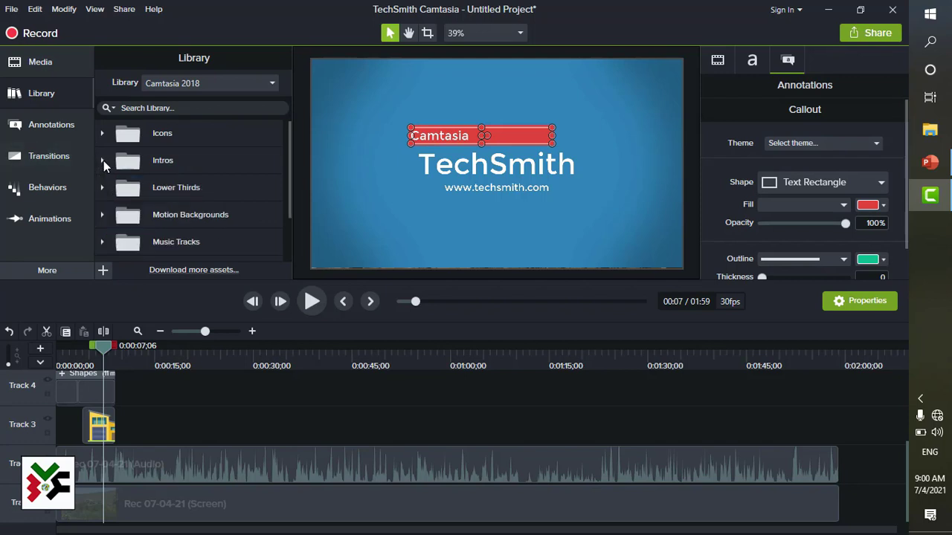
drag(288, 180, 291, 227)
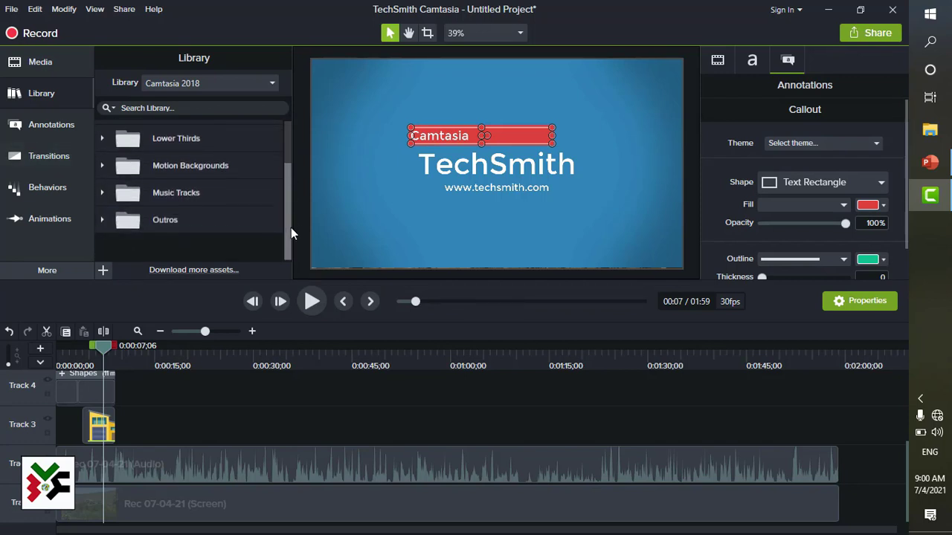
click(100, 191)
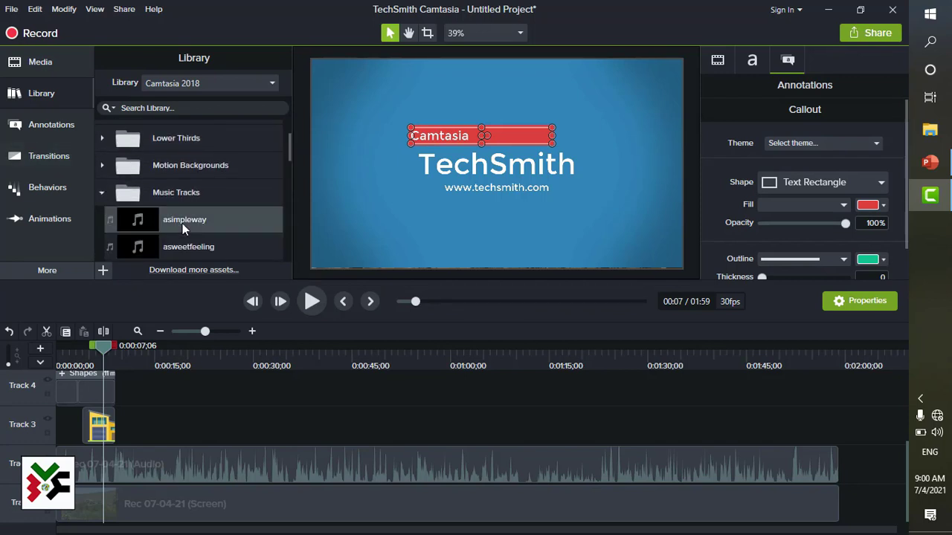
drag(172, 220, 100, 379)
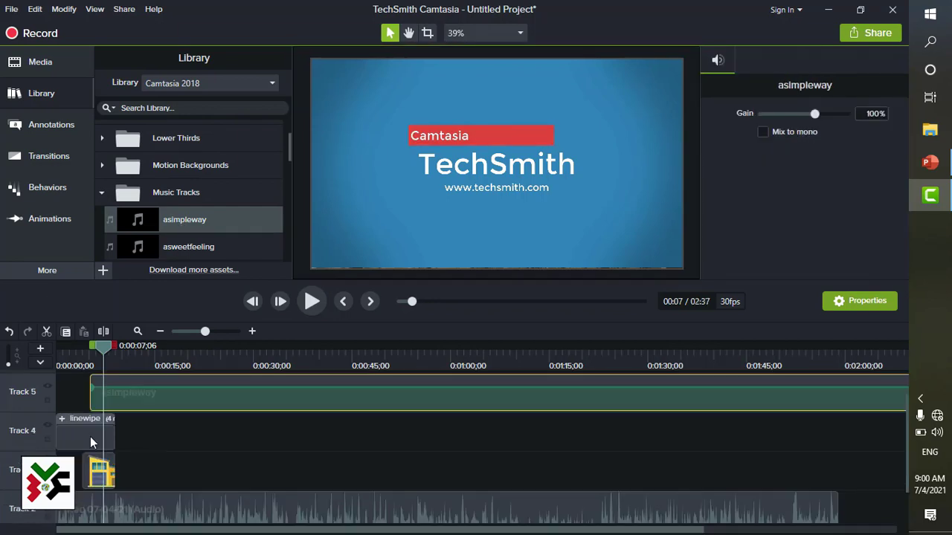
drag(296, 380, 123, 406)
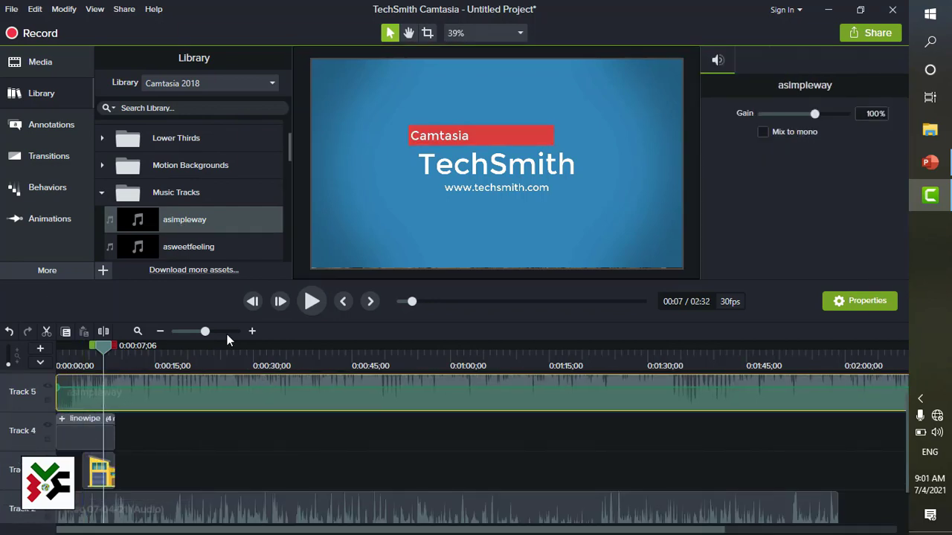
click(312, 308)
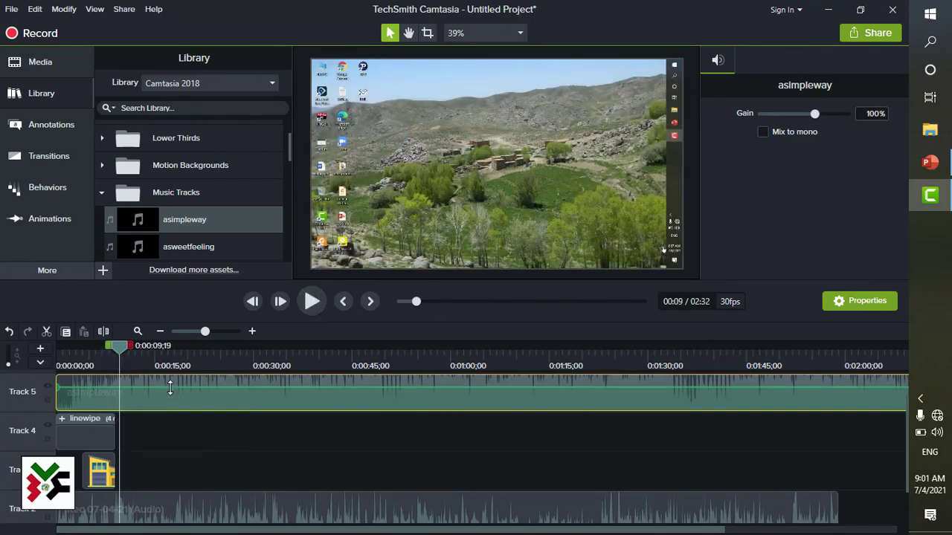
Apply the Flip transition to the start of the Rec 07-04-21 (Screen) clip
click(47, 163)
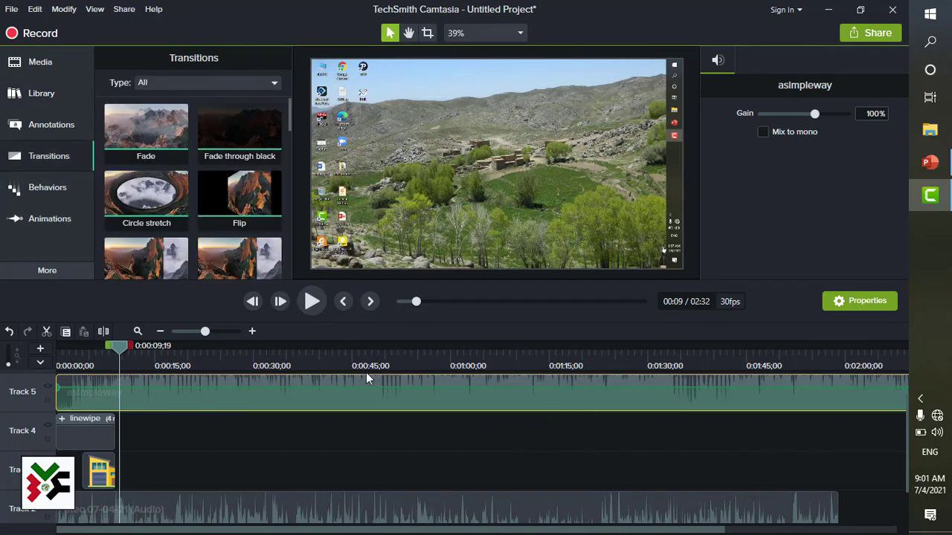
click(263, 350)
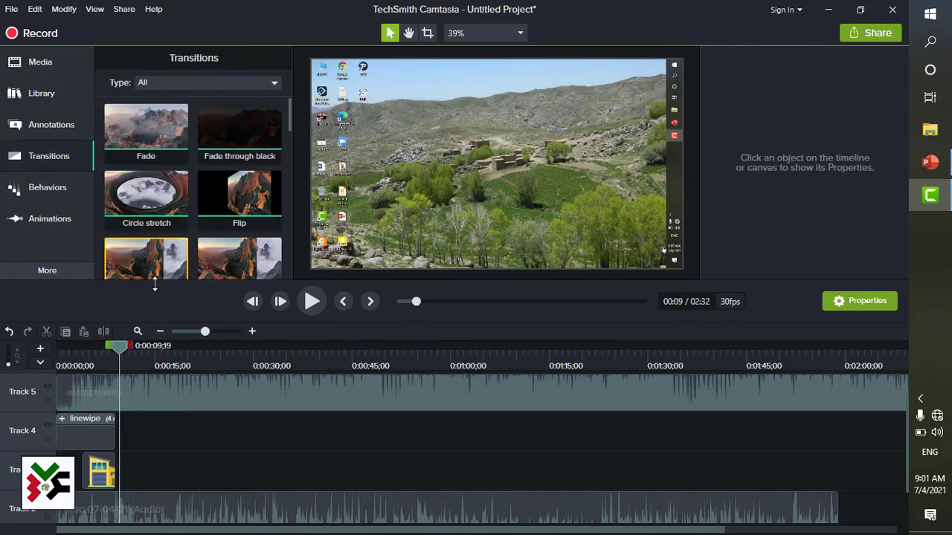
drag(223, 208, 182, 513)
click(186, 513)
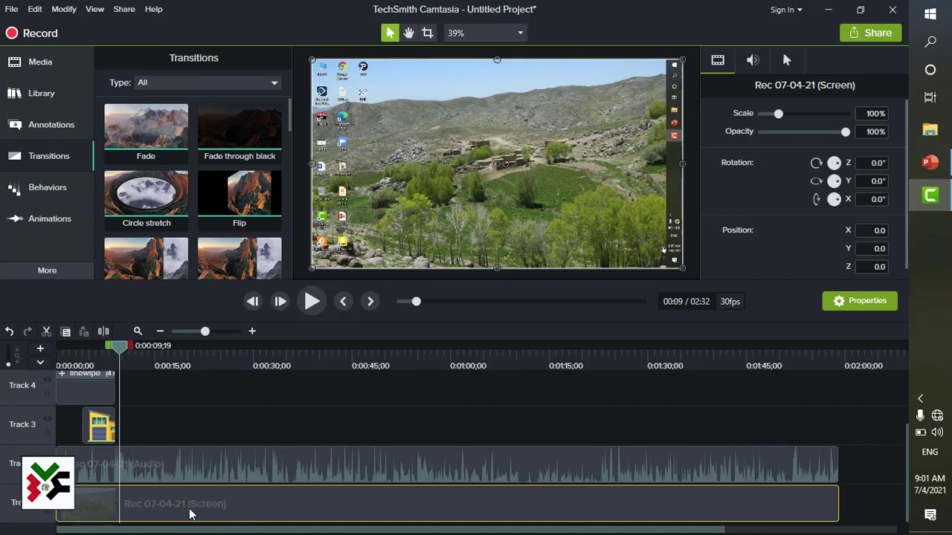
click(237, 463)
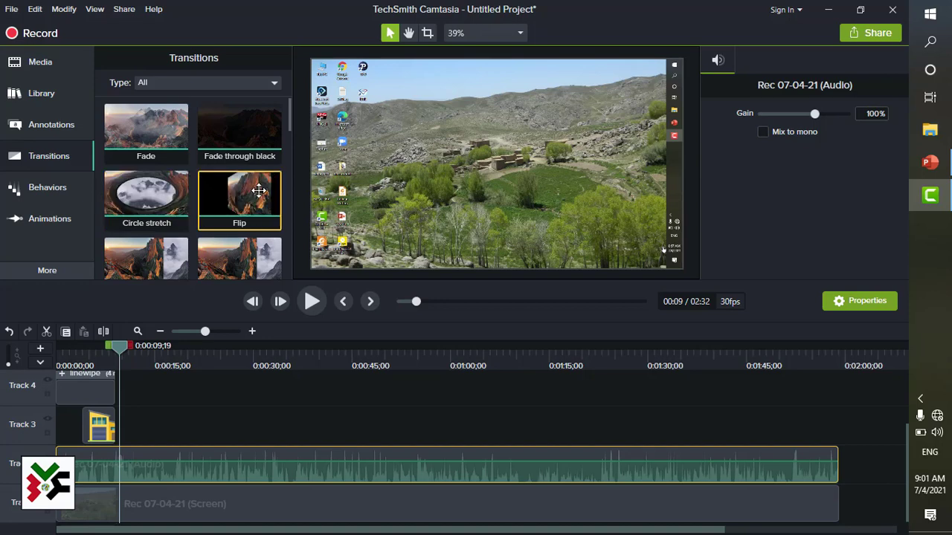
mouse_move(264, 189)
mouse_down()
mouse_move(110, 461)
mouse_move(68, 514)
mouse_move(74, 506)
mouse_up()
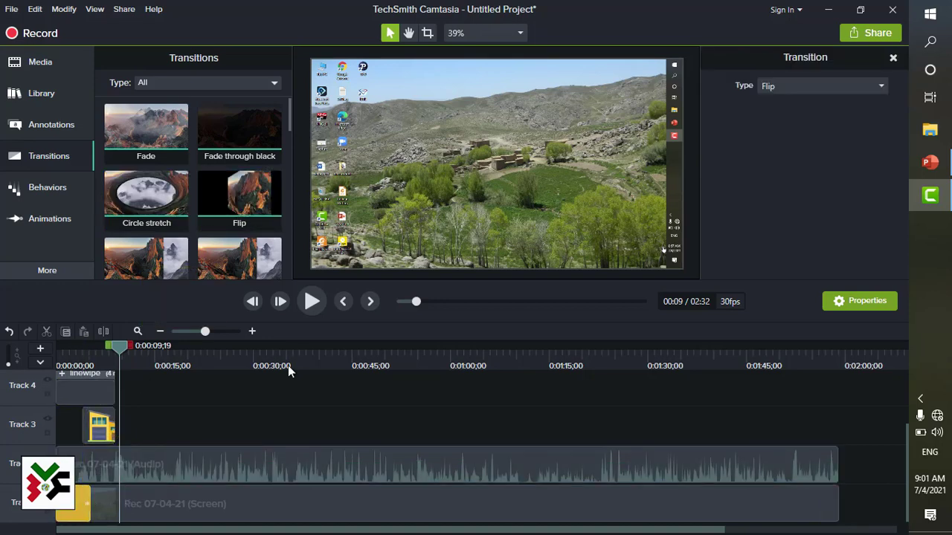
Preview the opening few seconds of the project from the beginning of the timeline
drag(418, 301, 401, 301)
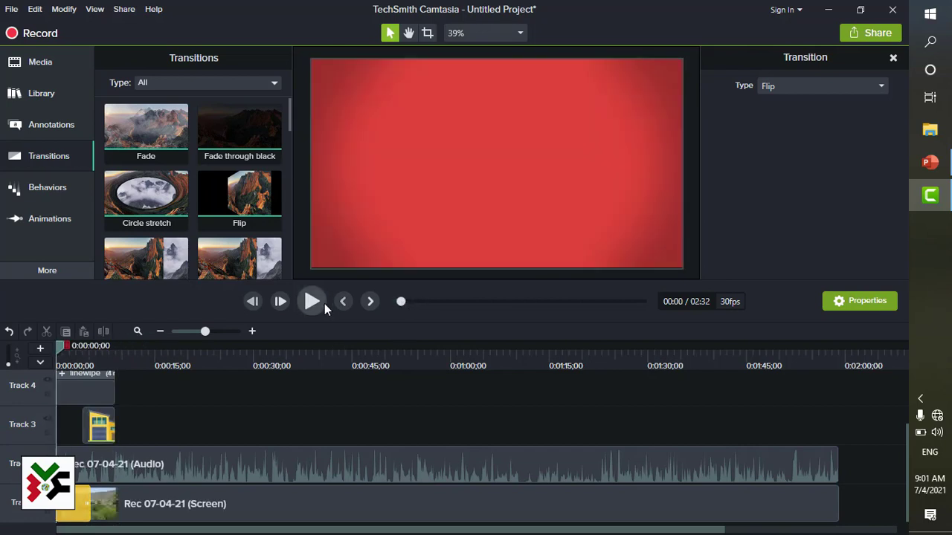
click(305, 302)
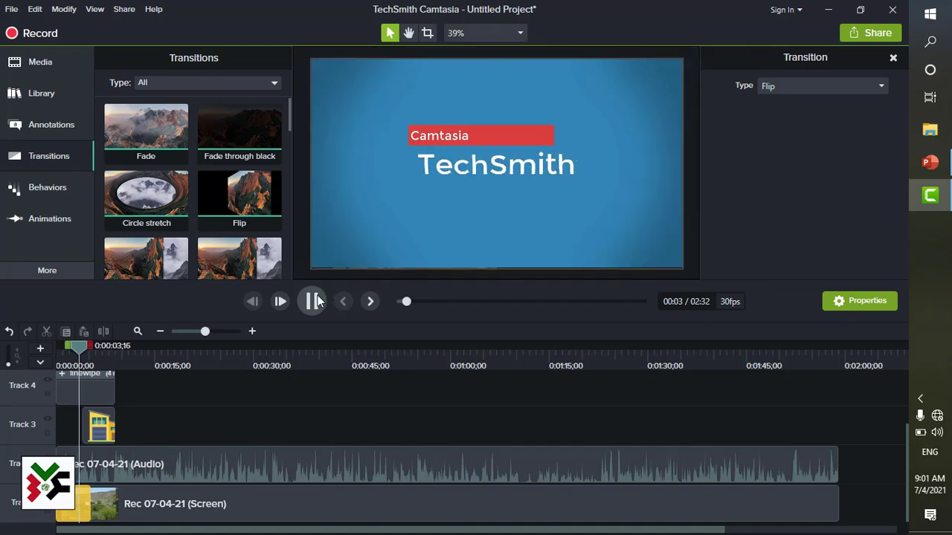
click(312, 301)
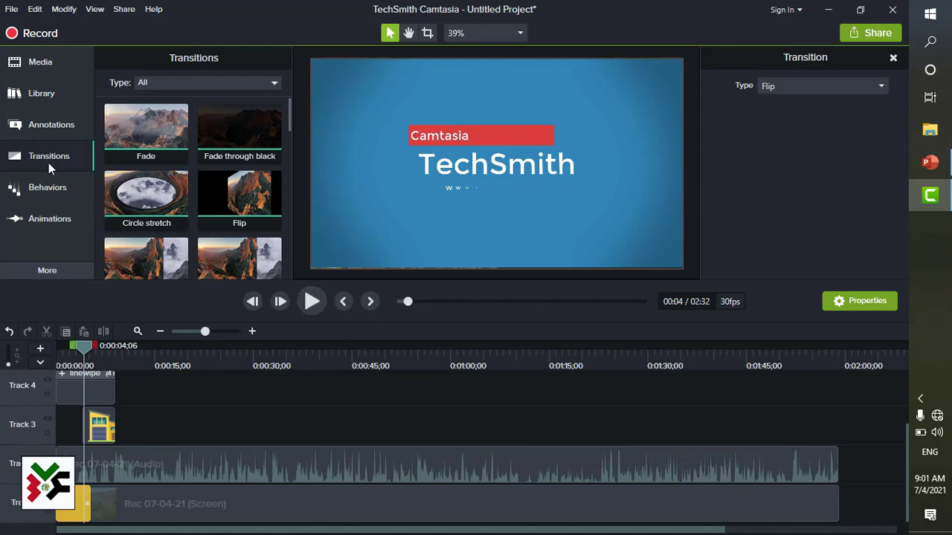
click(42, 190)
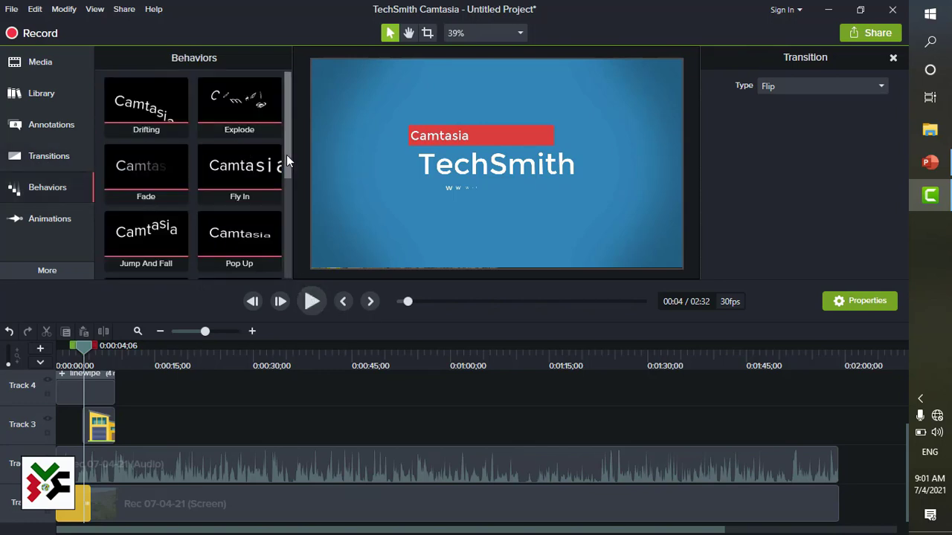
drag(286, 155, 283, 247)
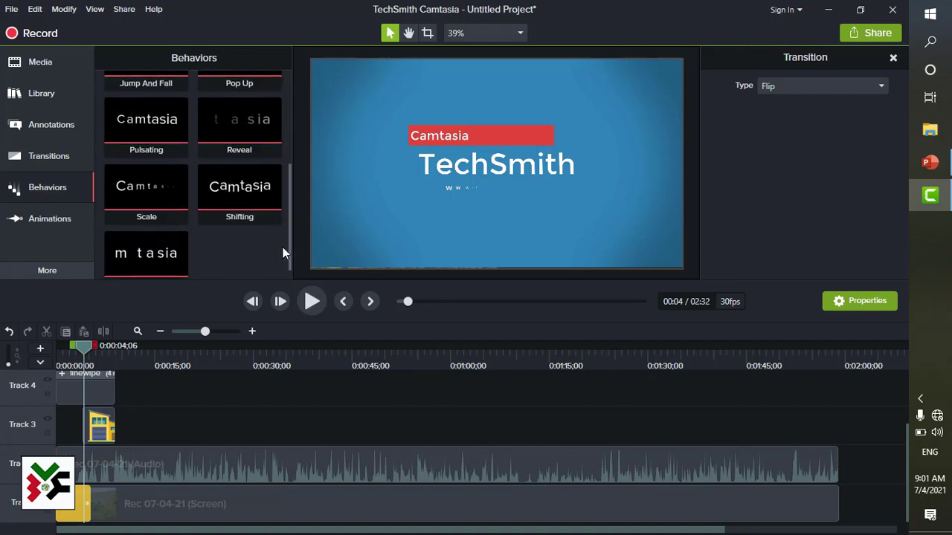
click(29, 222)
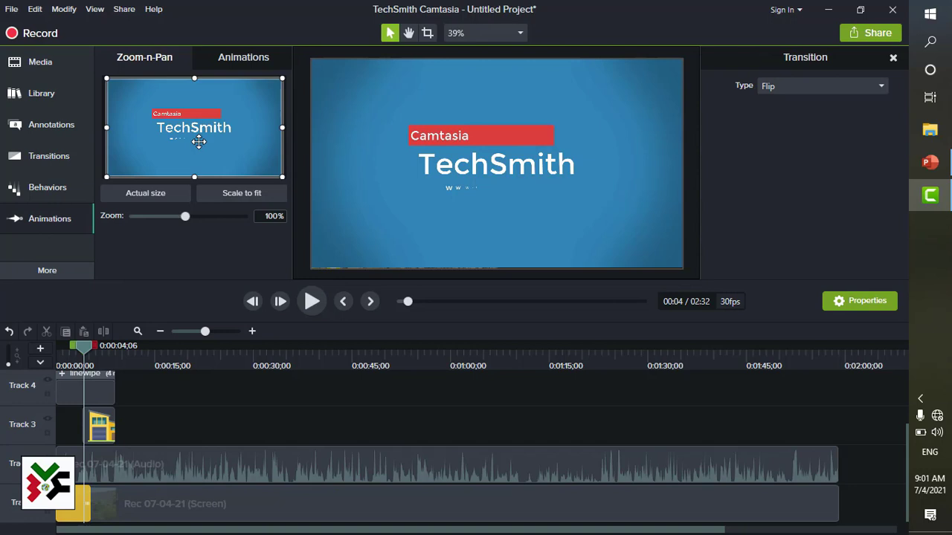
Apply the Cursor Highlight effect to the Rec 07-04-21 (Screen) clip and preview it from about 23 seconds
click(44, 271)
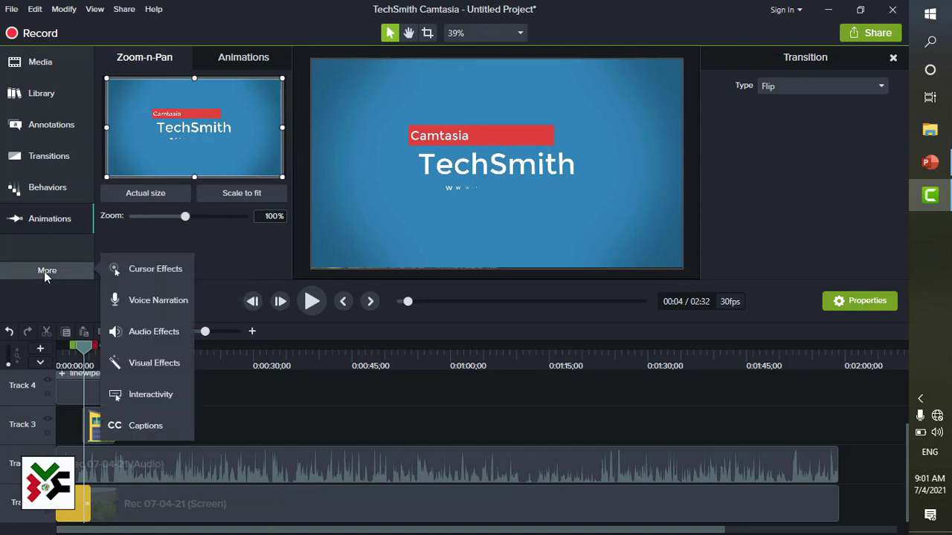
click(131, 271)
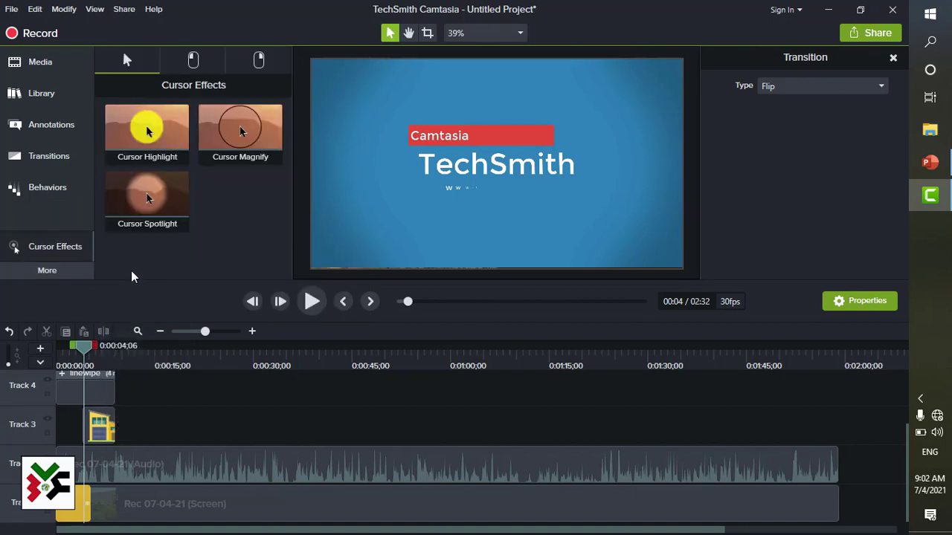
drag(141, 136, 212, 514)
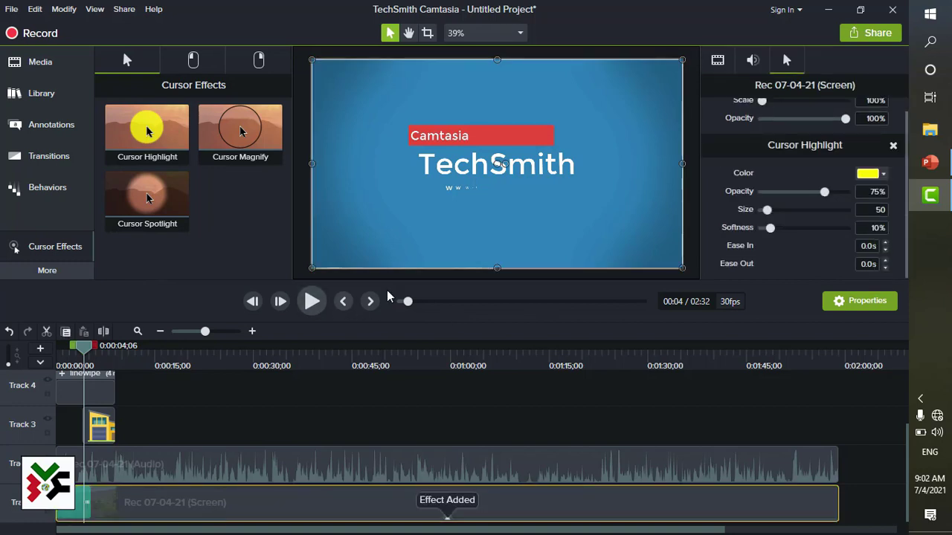
click(439, 302)
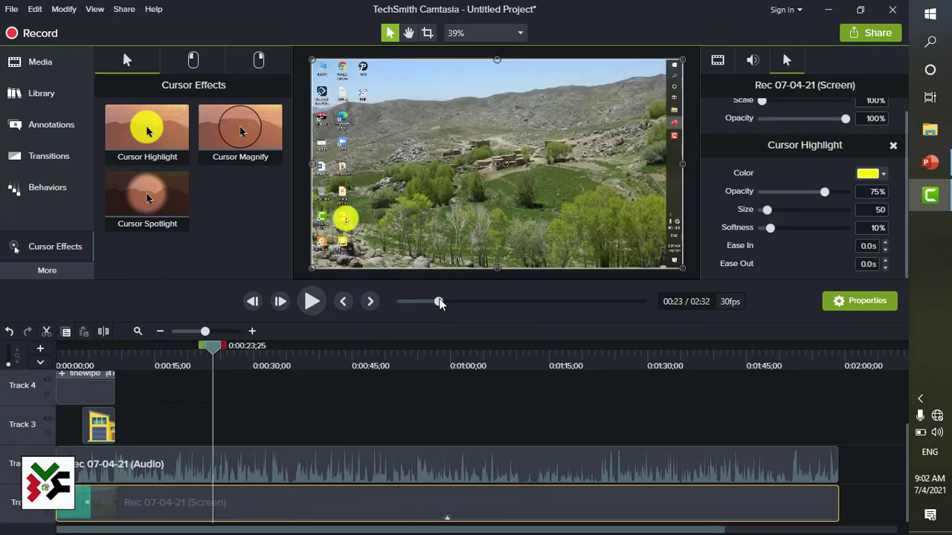
click(320, 308)
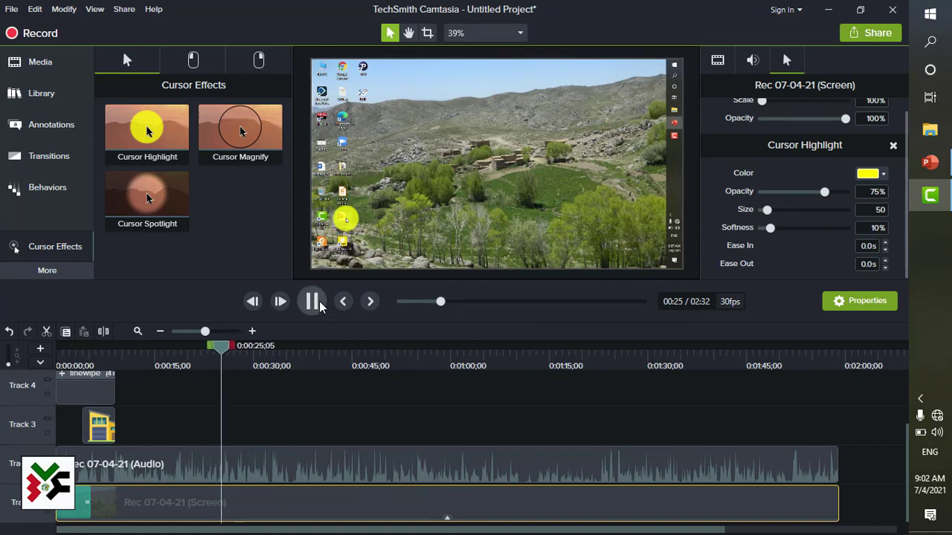
click(320, 308)
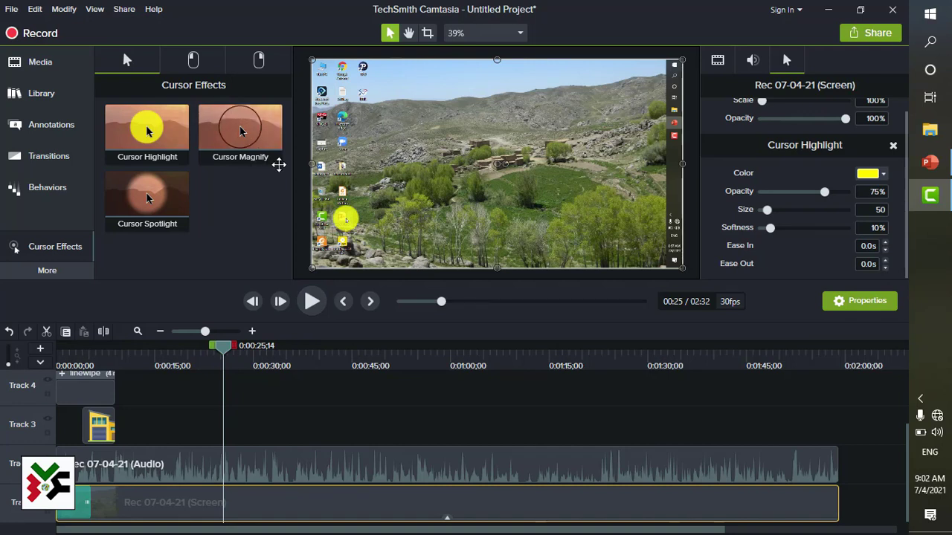
click(239, 133)
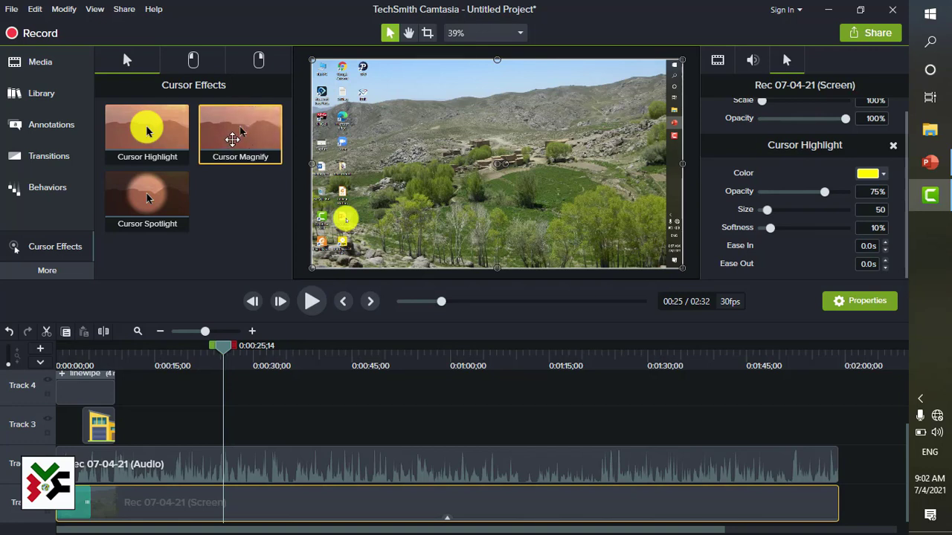
click(49, 271)
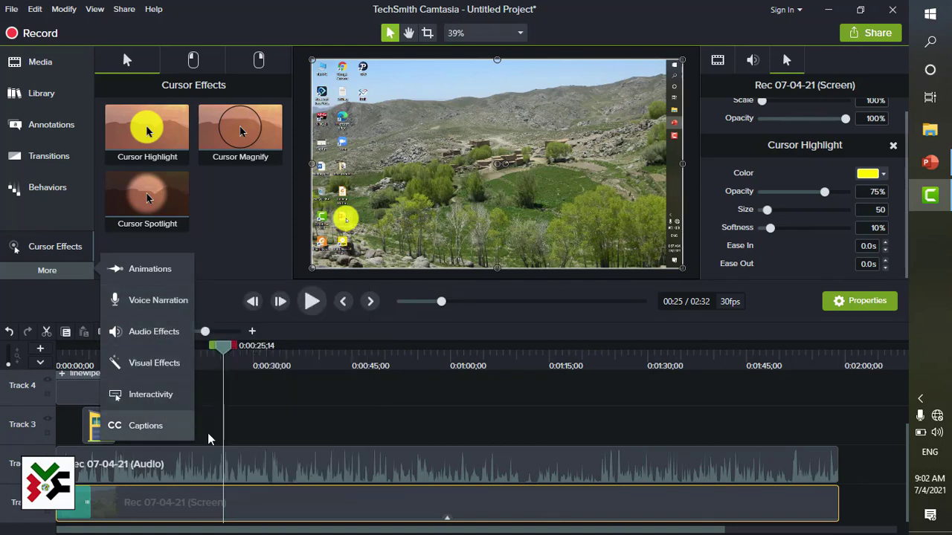
click(272, 424)
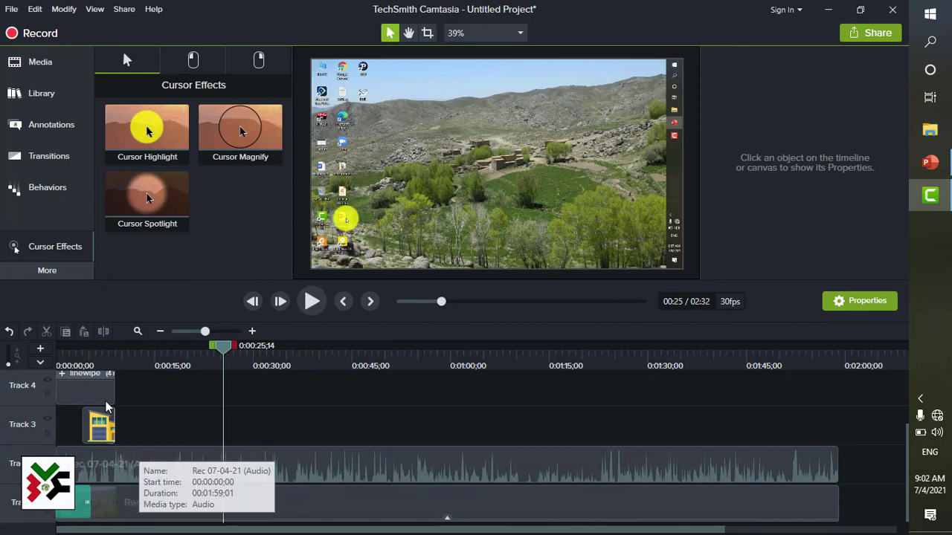
click(47, 65)
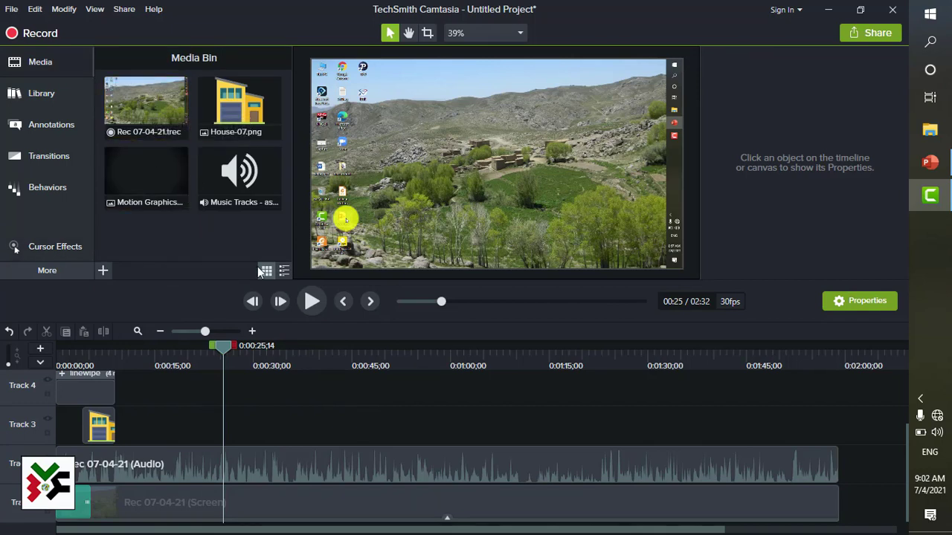
click(104, 272)
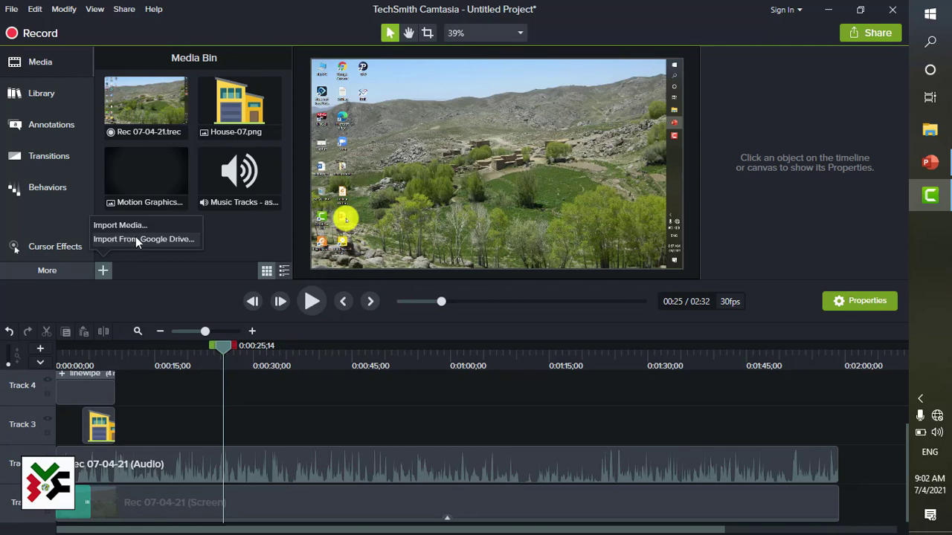
click(480, 433)
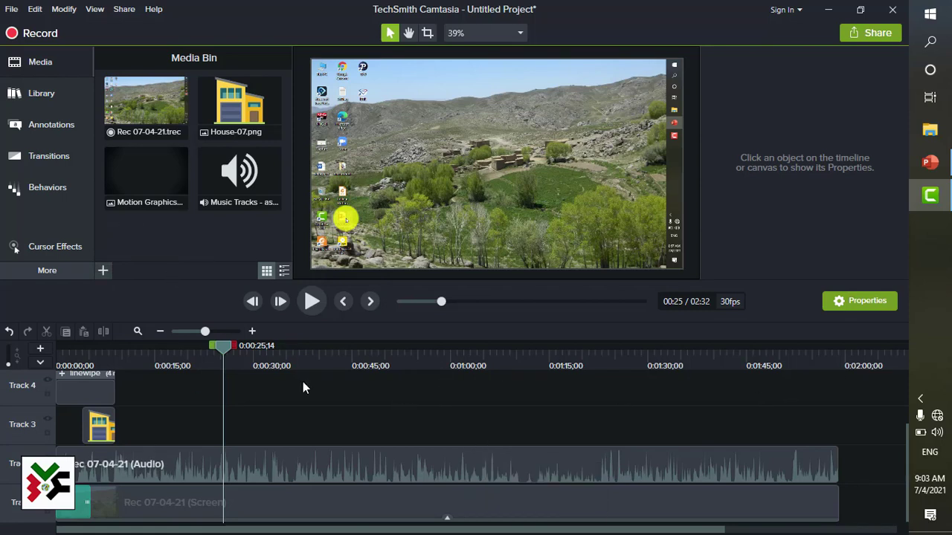
Delete the section from 0:00:32;24 to 0:00:35;21 of the recording and close the gap by moving both remaining audio and screen clips earlier
mouse_move(212, 331)
mouse_down()
mouse_move(232, 330)
mouse_move(184, 331)
mouse_move(220, 330)
mouse_up()
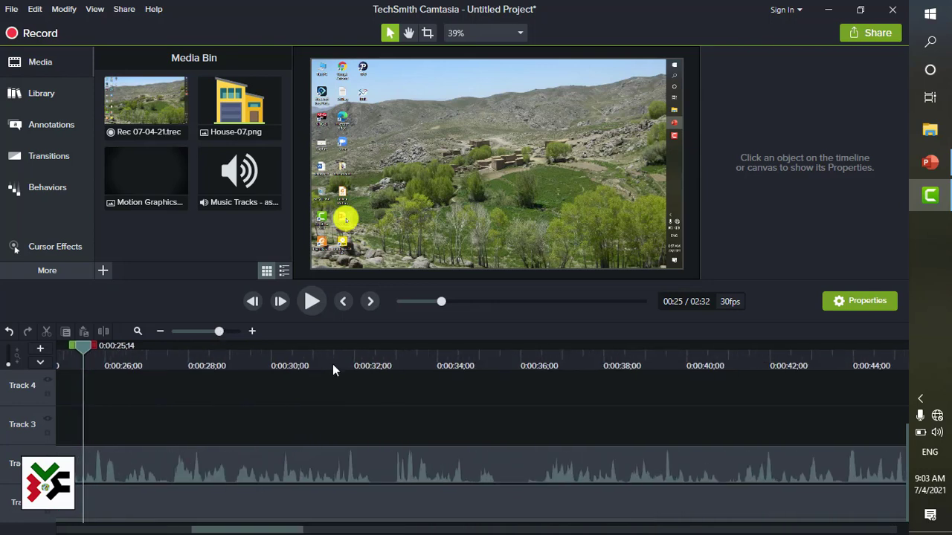
click(386, 354)
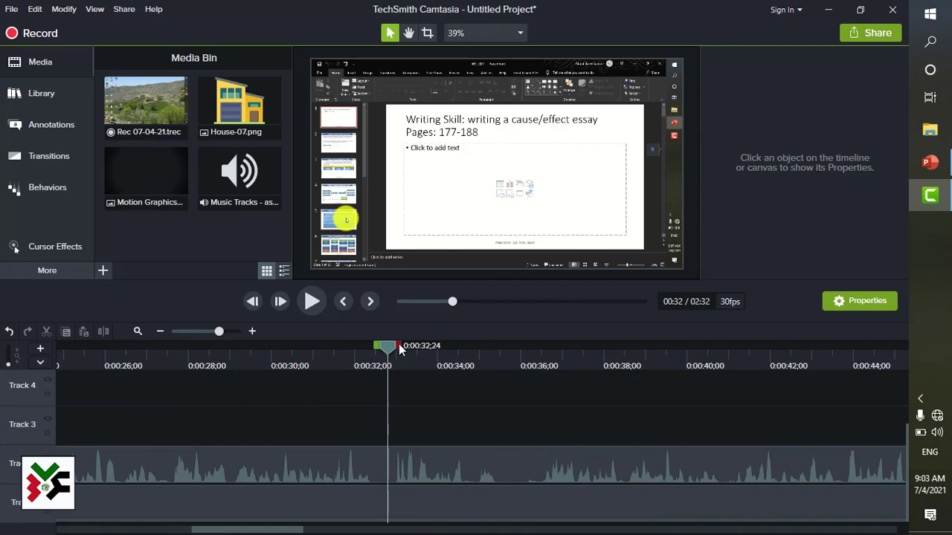
drag(399, 350, 520, 349)
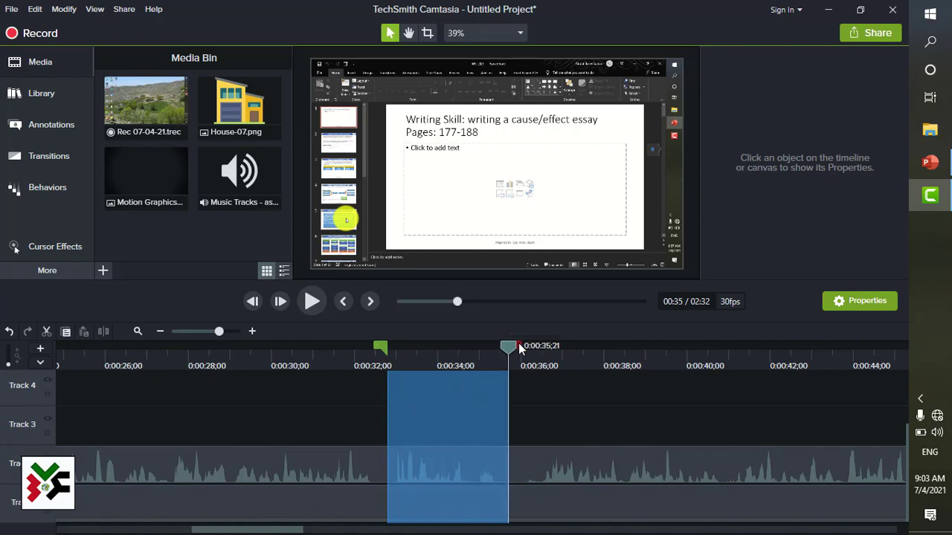
key(Delete)
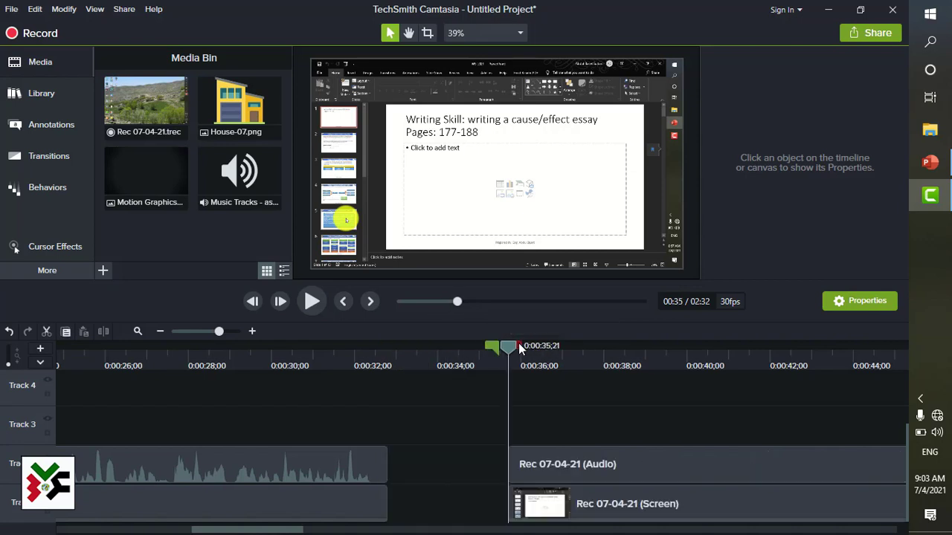
drag(588, 420, 327, 529)
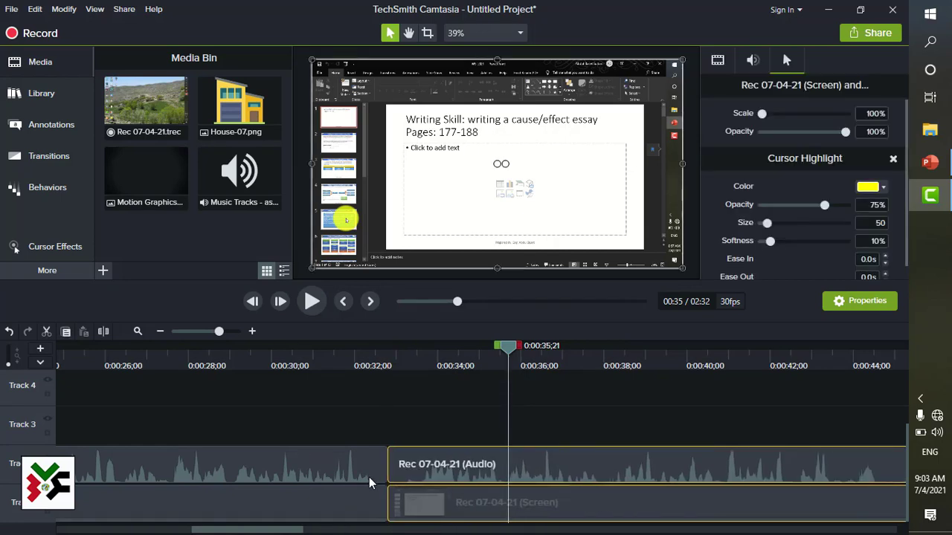
click(368, 427)
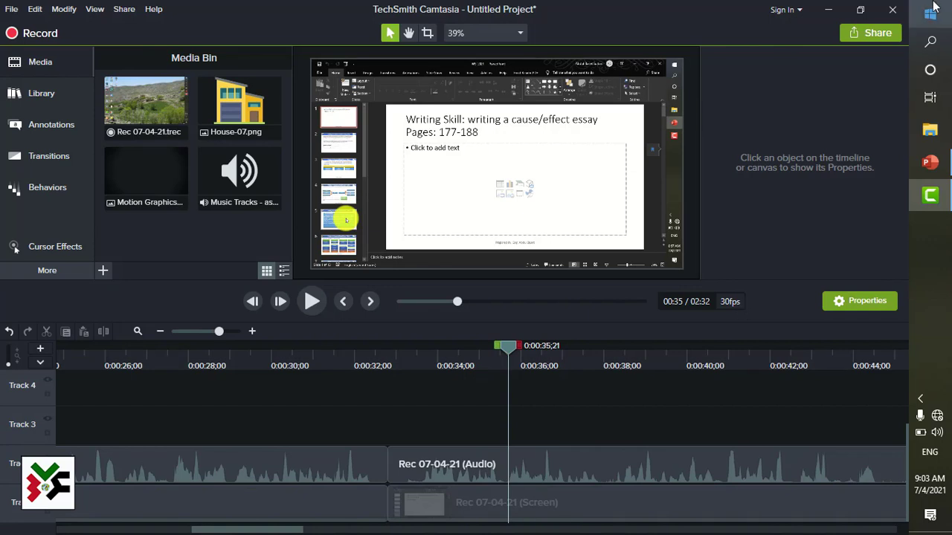
click(867, 32)
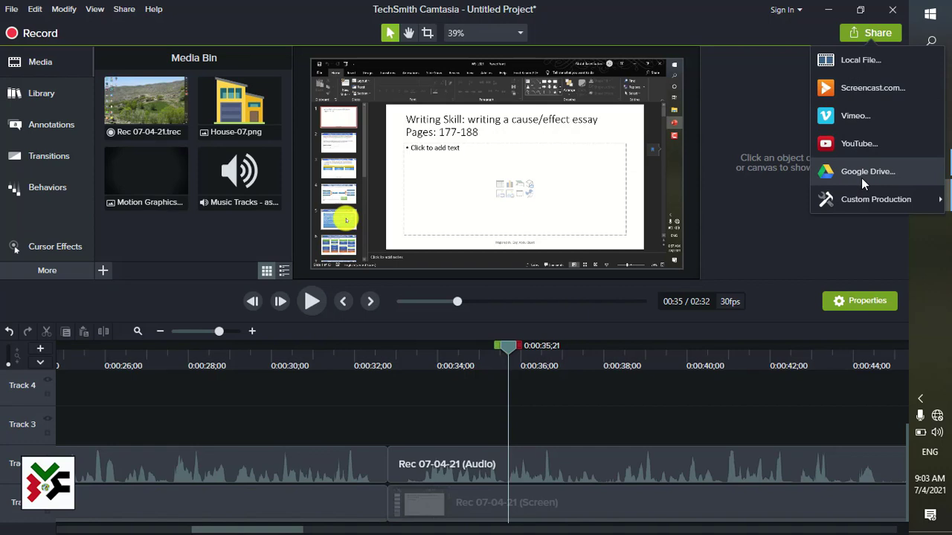
click(870, 33)
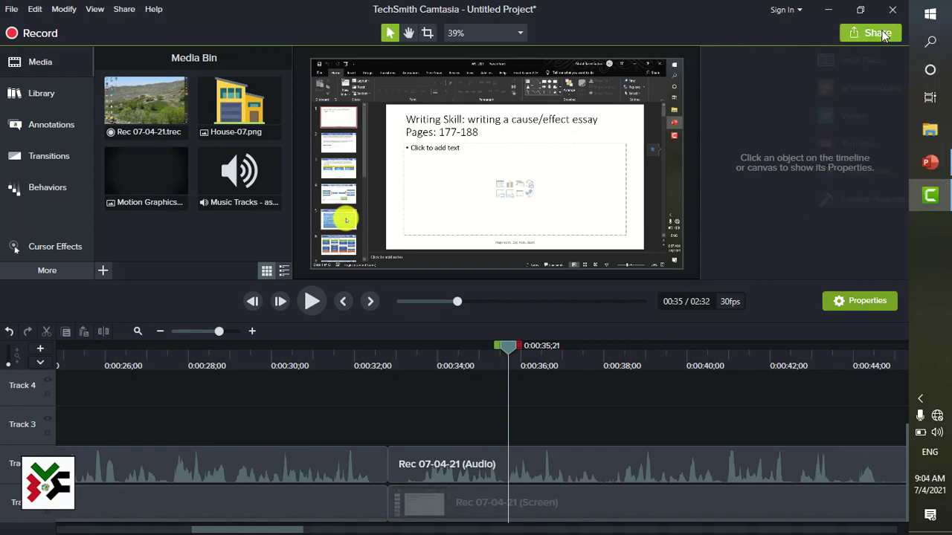
click(870, 33)
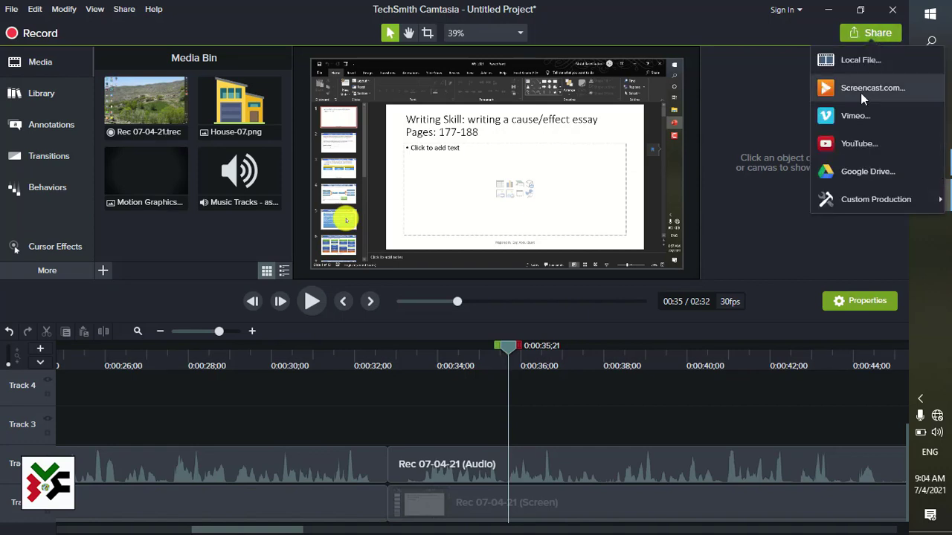
click(850, 143)
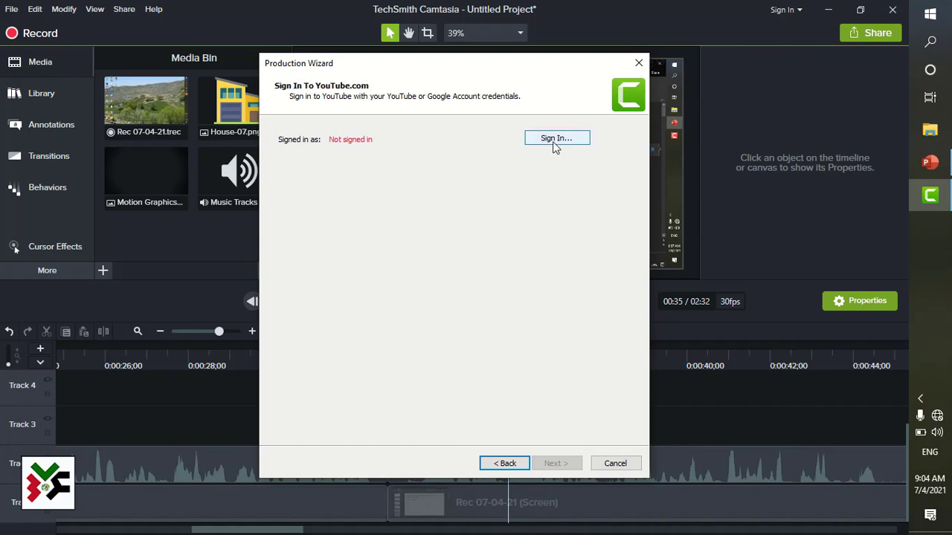
click(639, 66)
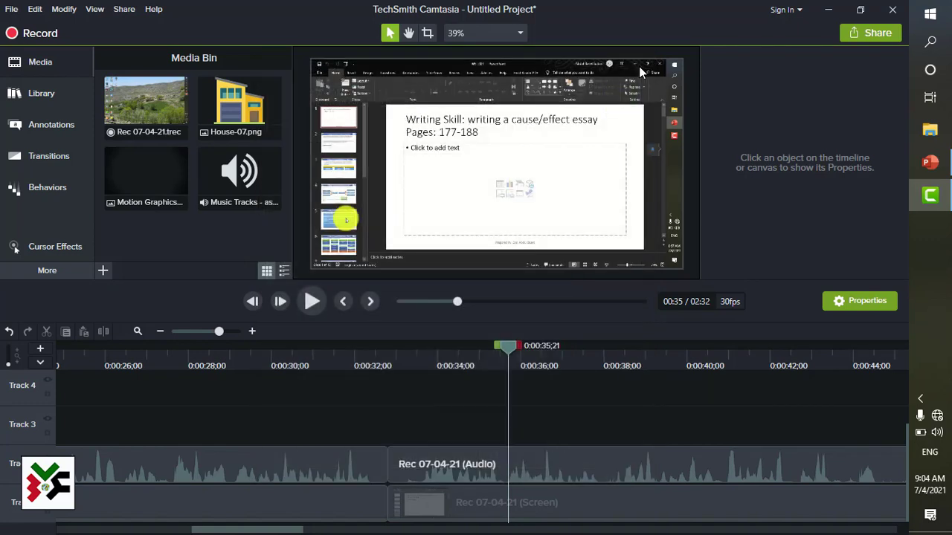
Produce the video with the MP4 with Smart Player (up to 720p) preset, keeping the default production name and folder
click(122, 9)
click(122, 27)
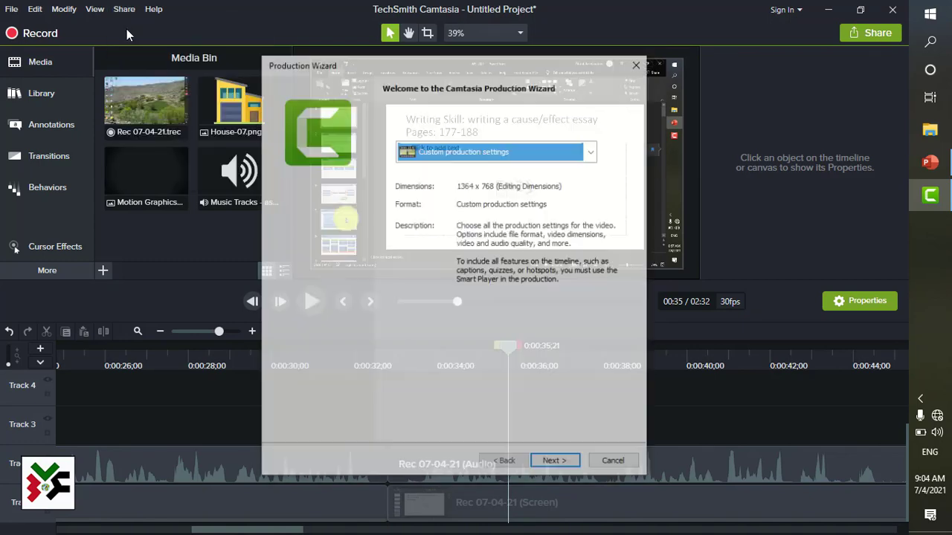
click(569, 152)
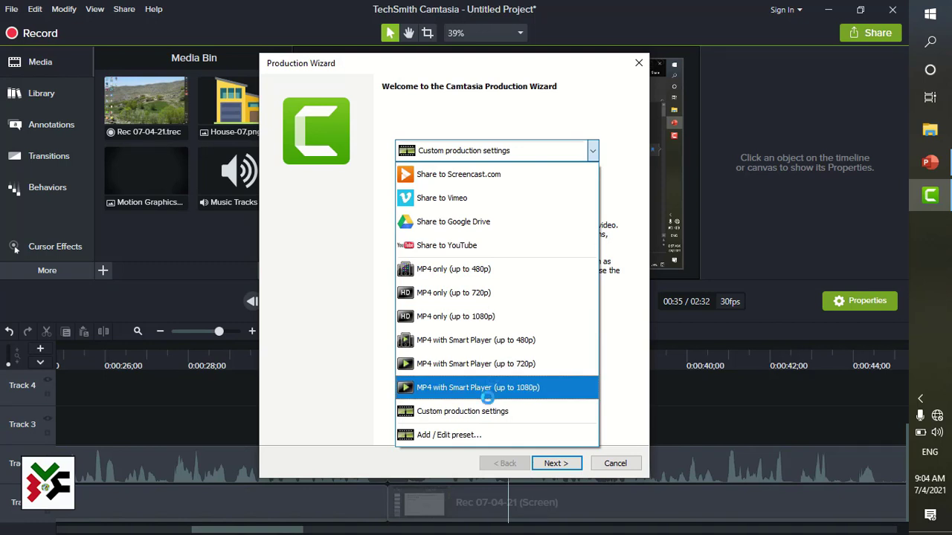
click(502, 364)
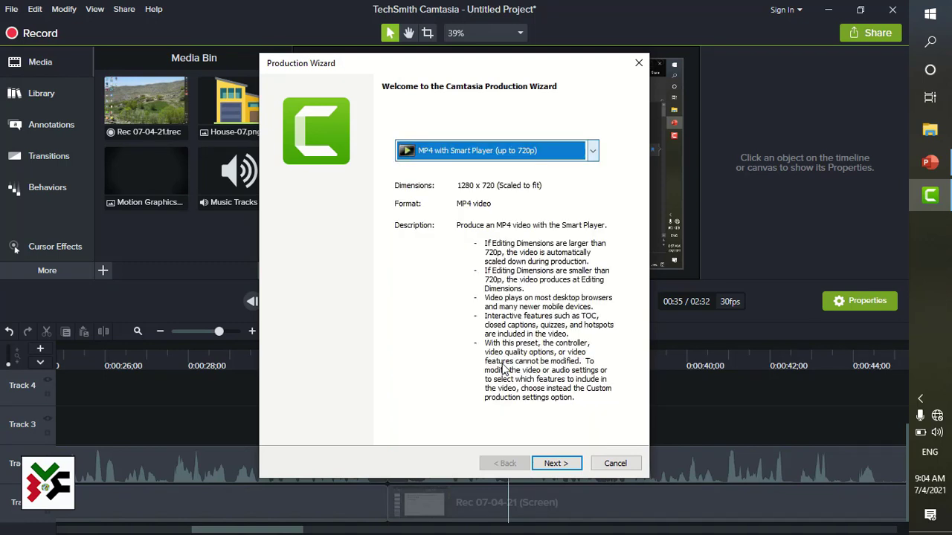
click(554, 463)
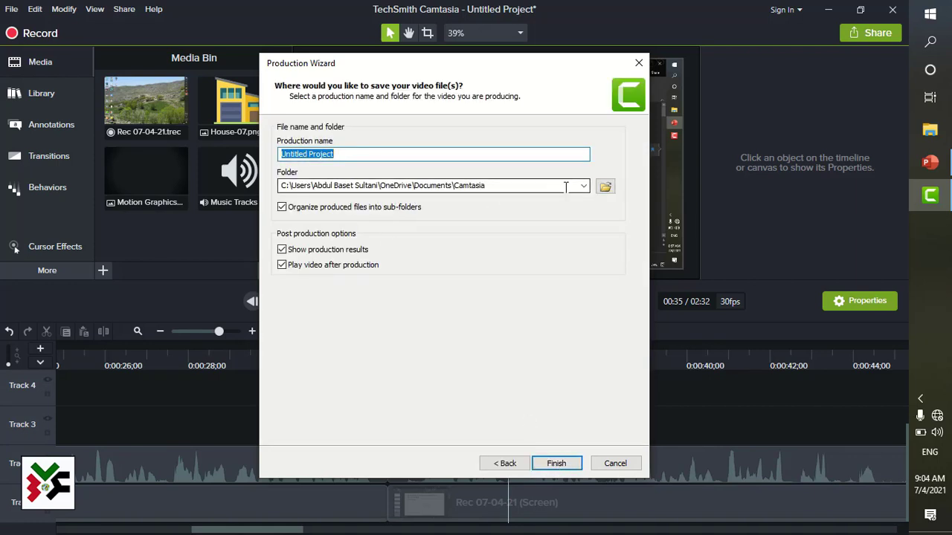
click(550, 467)
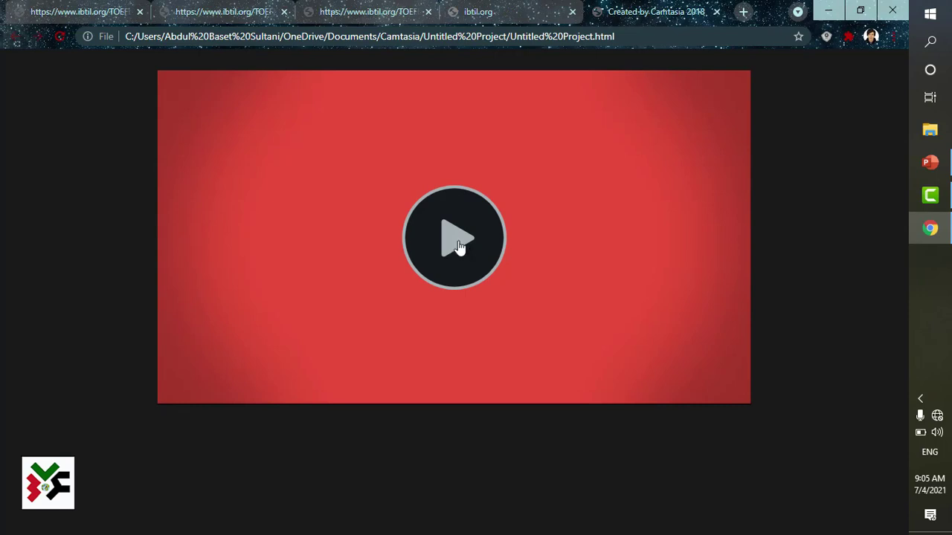
Play the first few seconds of the produced video in the browser and pause it
click(459, 248)
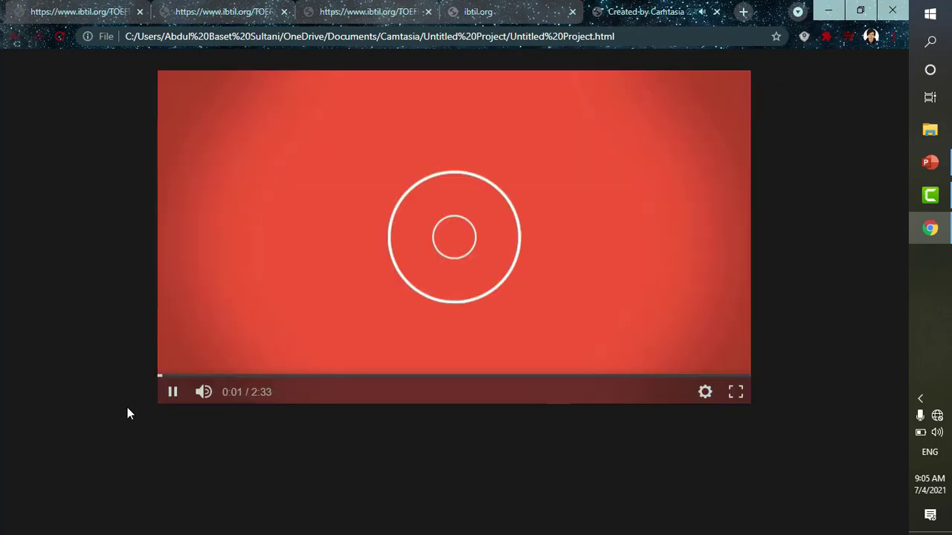
click(172, 394)
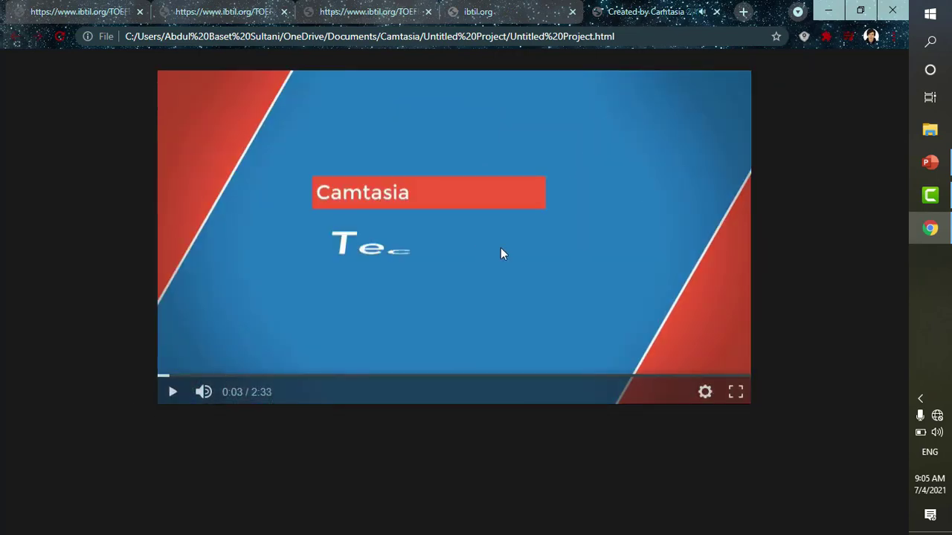
Switch back to Camtasia, dismiss the production results and exit the program without saving the project changes
key(alt+Tab)
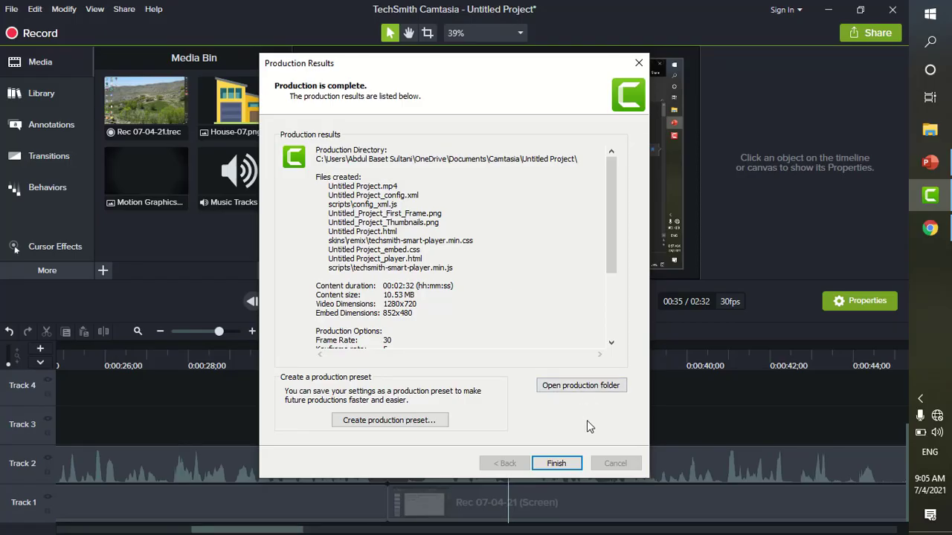
click(557, 463)
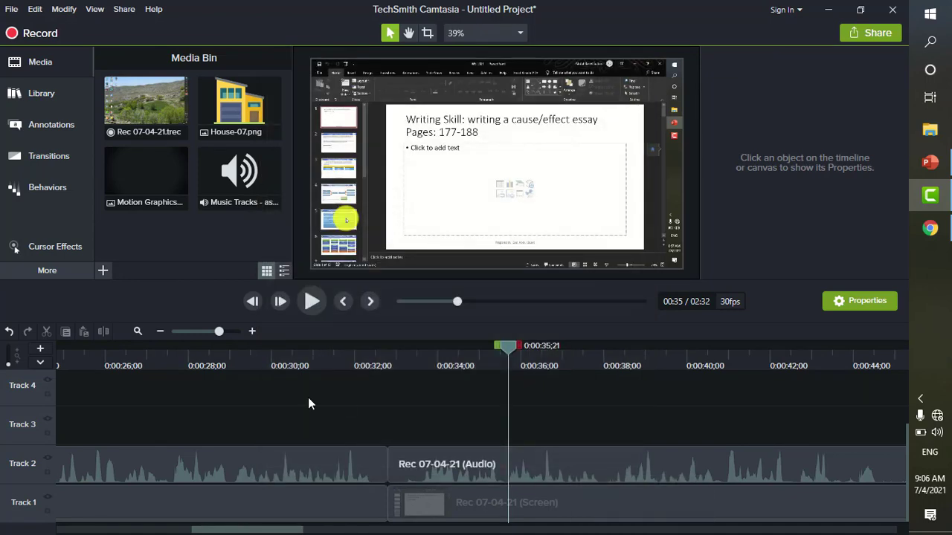
click(892, 10)
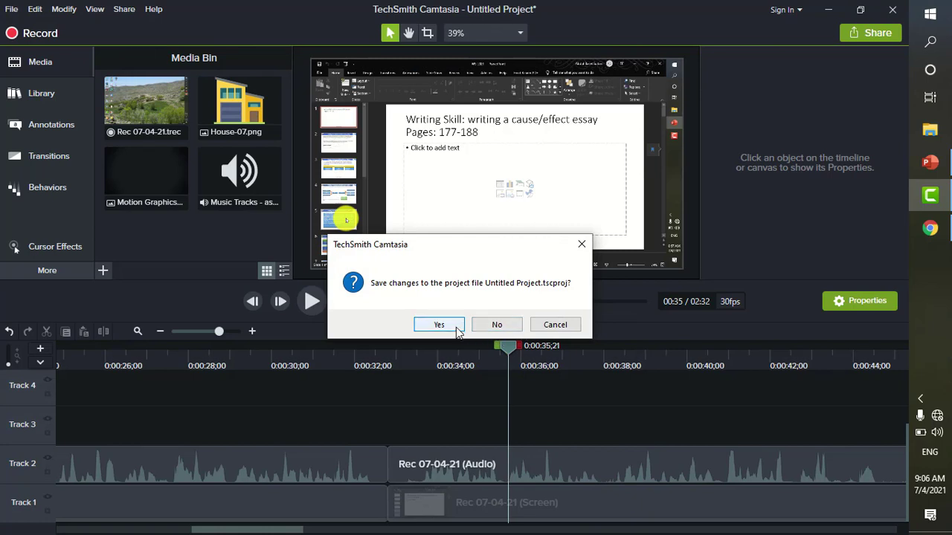
click(497, 325)
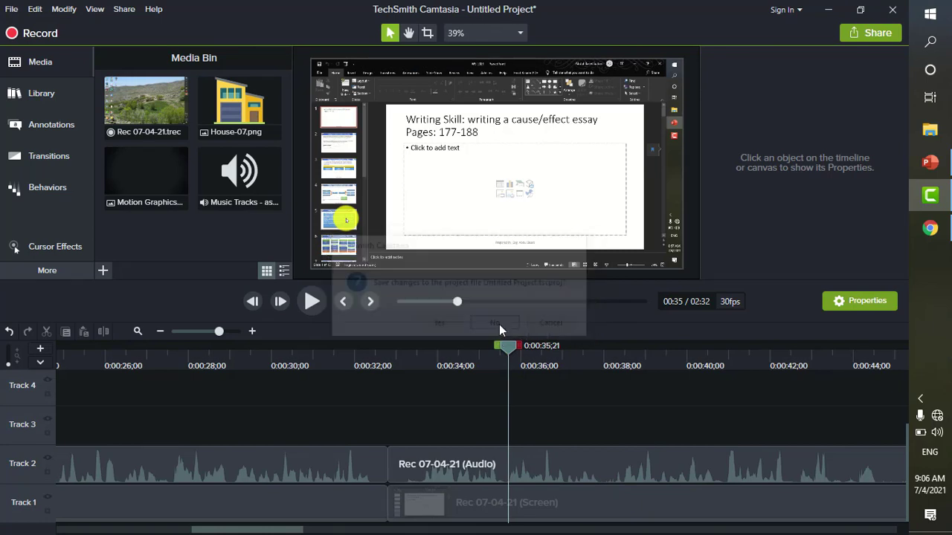